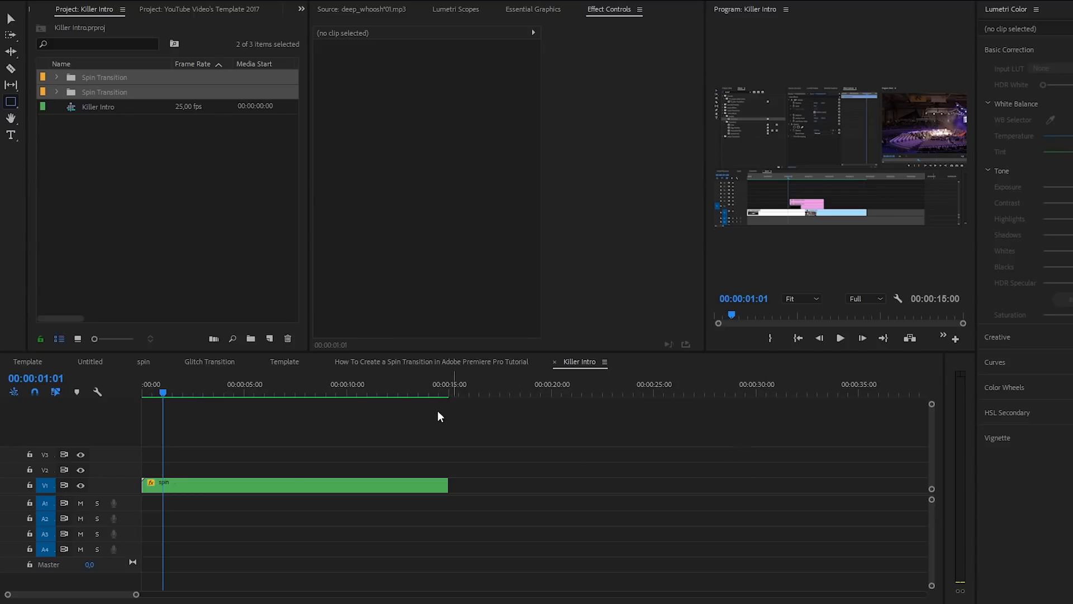
# Step: Enlarge the program monitor and add a new 1920 × 1080 adjustment layer on track V2 above the start of the spin clip
pyautogui.click(279, 481)
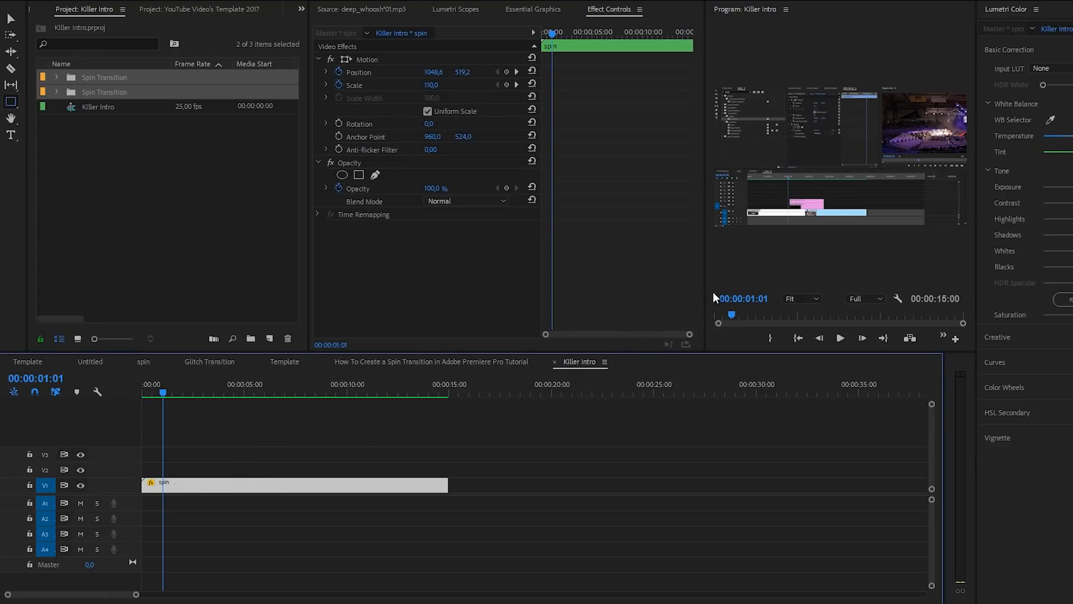
pyautogui.moveTo(707, 296); pyautogui.dragTo(557, 304)
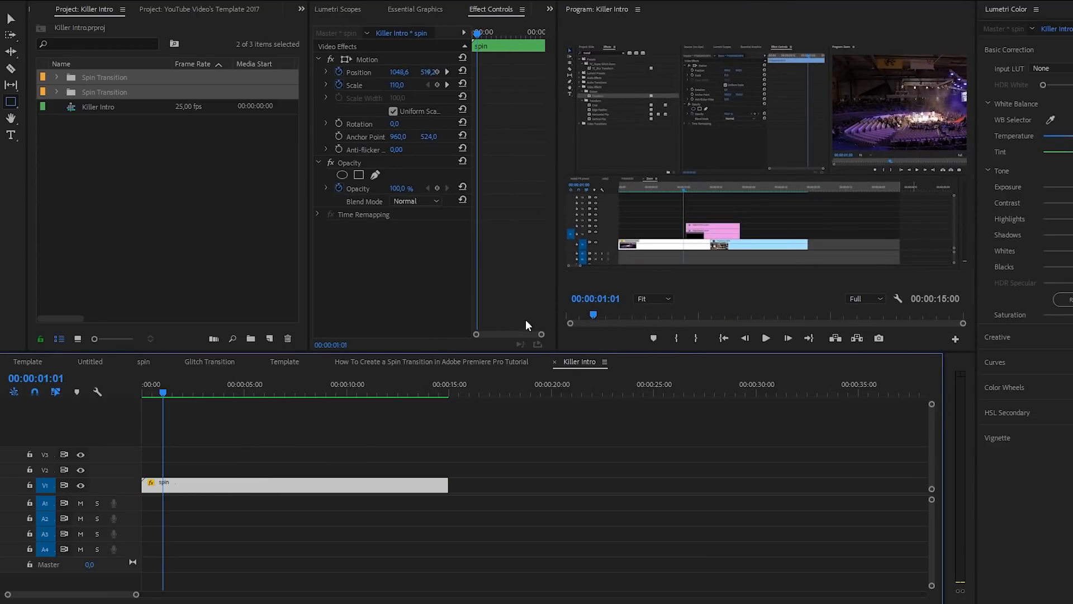
pyautogui.click(271, 336)
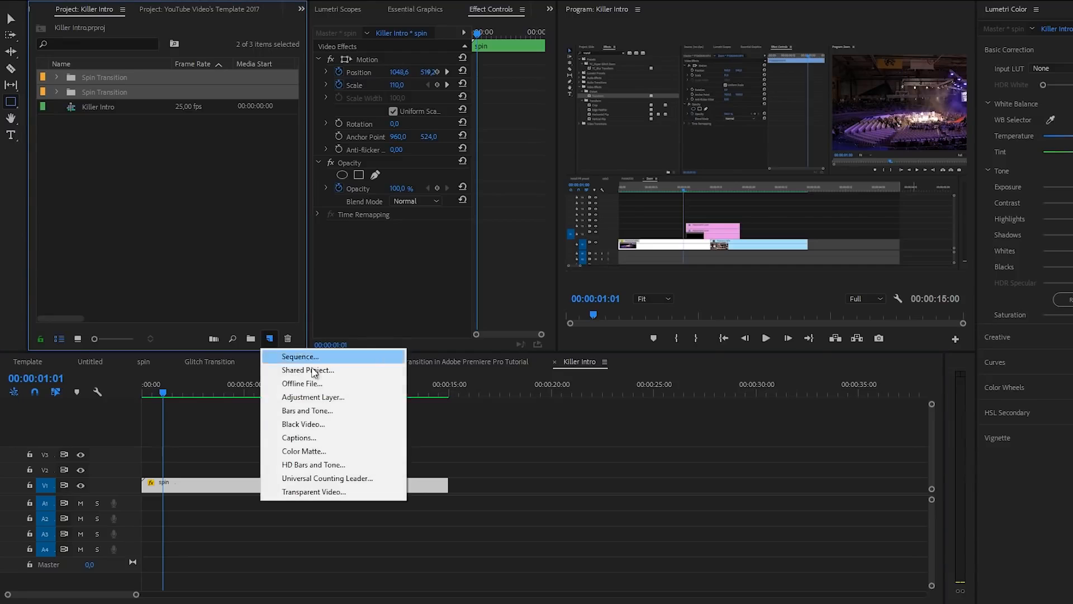
pyautogui.click(312, 399)
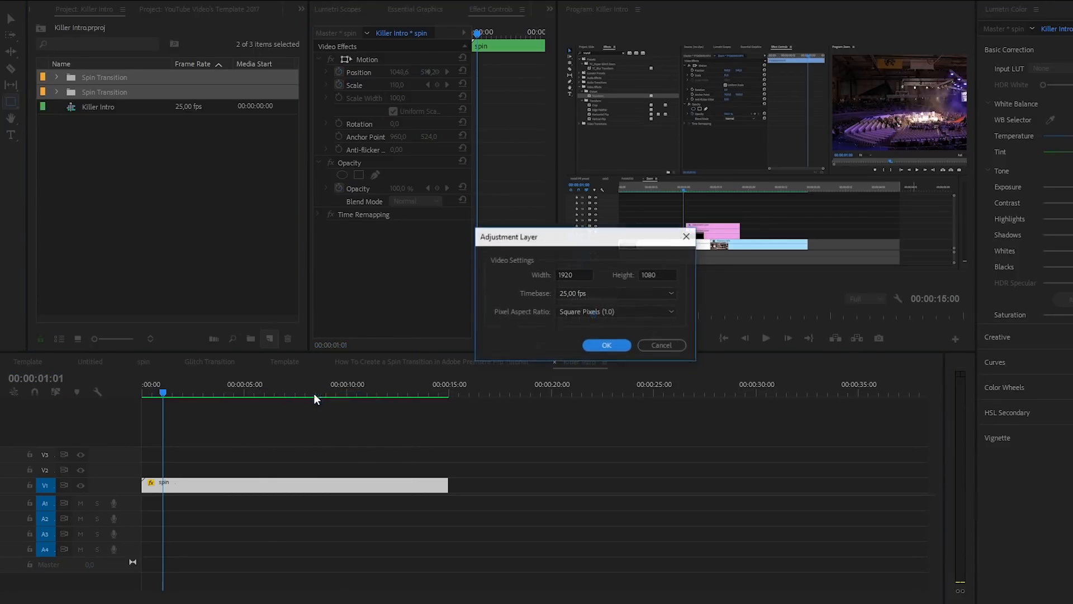
pyautogui.click(594, 345)
pyautogui.moveTo(114, 77); pyautogui.dragTo(297, 468)
# Step: Darken and tint the adjustment layer with Lumetri basic correction: Exposure -2.6 and Tint 43
pyautogui.click(279, 471)
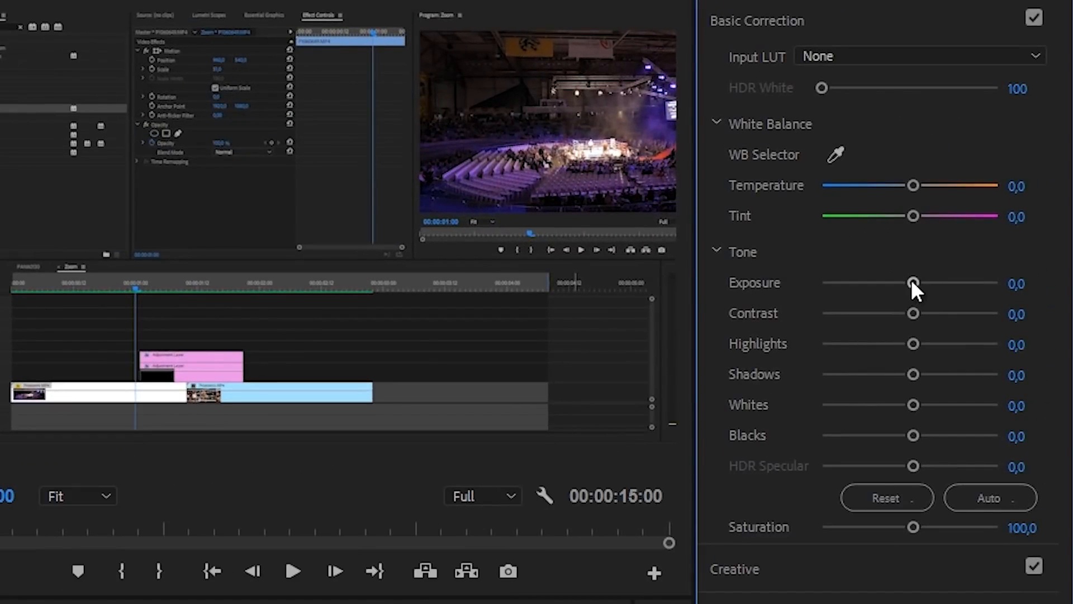
pyautogui.moveTo(912, 282); pyautogui.dragTo(863, 279)
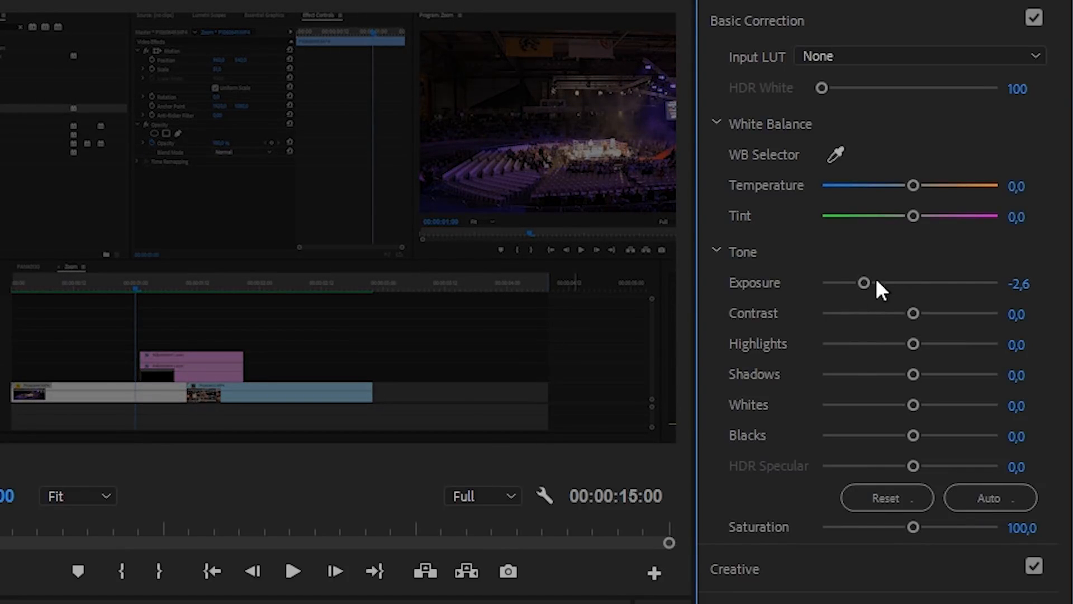
pyautogui.moveTo(915, 217); pyautogui.dragTo(948, 217)
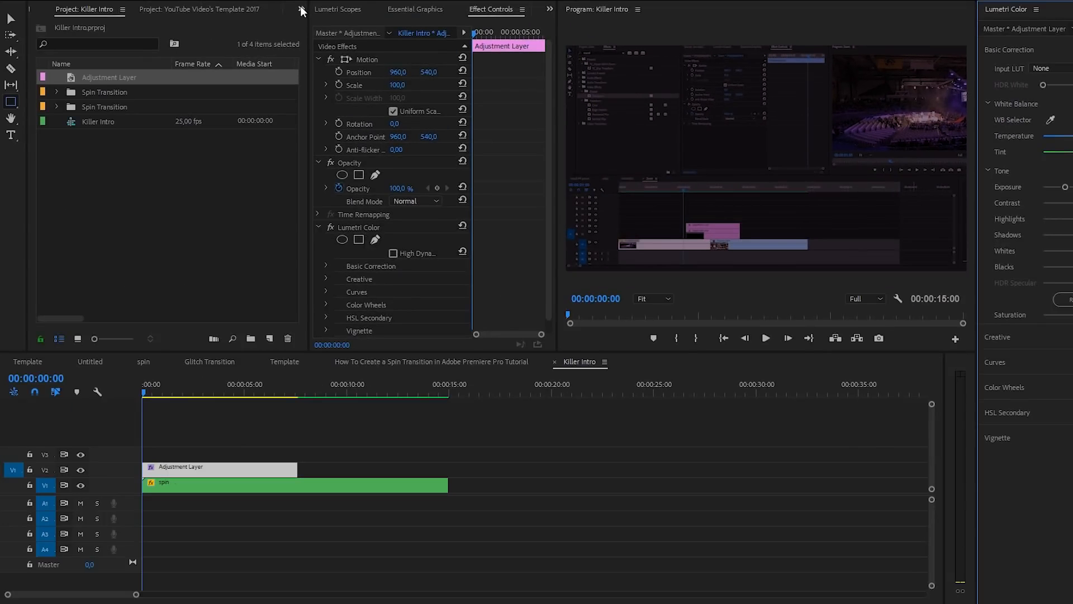
# Step: Search the effects for "blur" and apply the Gaussian Blur video effect to the adjustment layer
pyautogui.click(301, 9)
pyautogui.click(322, 76)
pyautogui.click(138, 25)
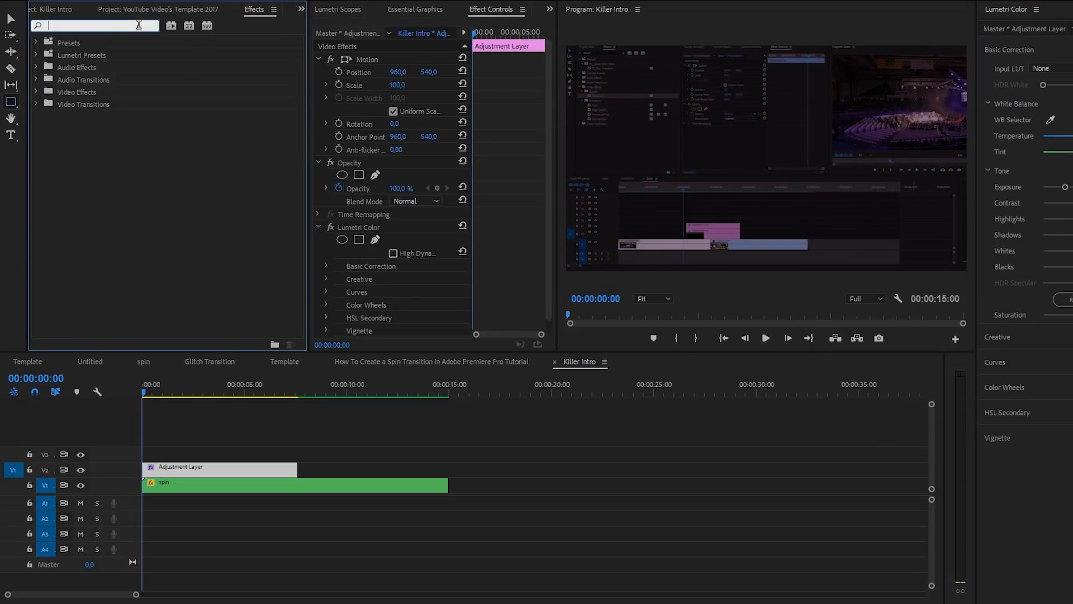
pyautogui.write('blur')
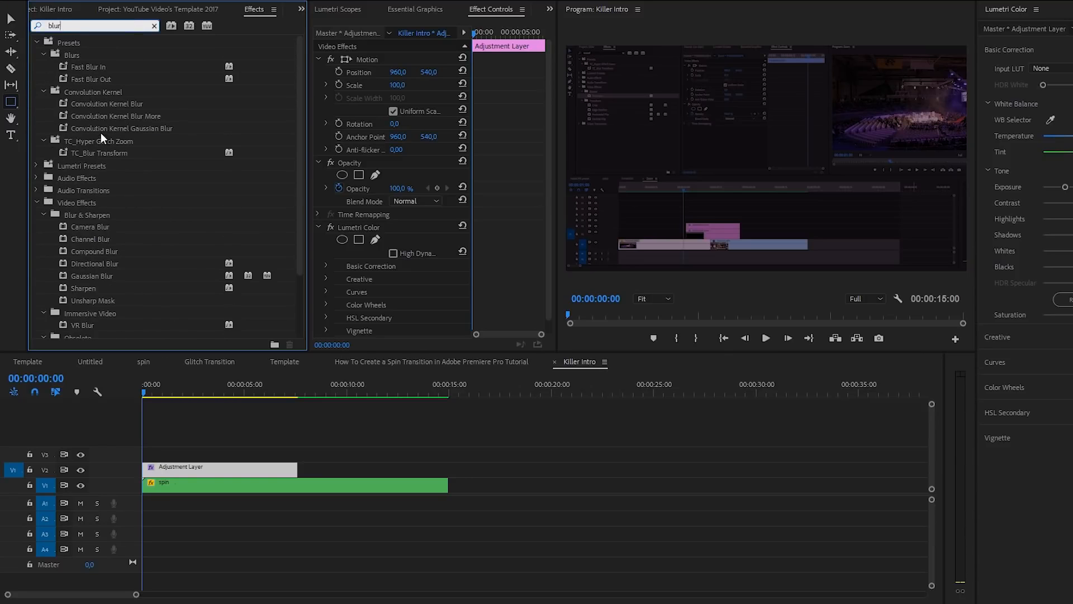
pyautogui.moveTo(89, 276); pyautogui.dragTo(218, 472)
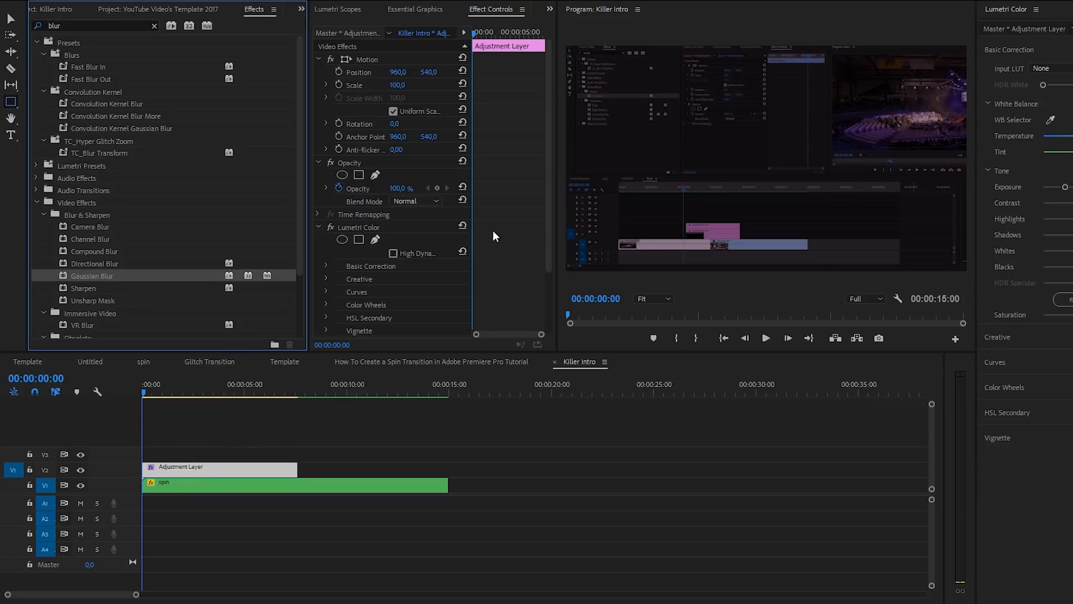
# Step: Set the Gaussian Blur's Blurriness to 50 and enable repeating of edge pixels
pyautogui.moveTo(548, 210); pyautogui.dragTo(547, 294)
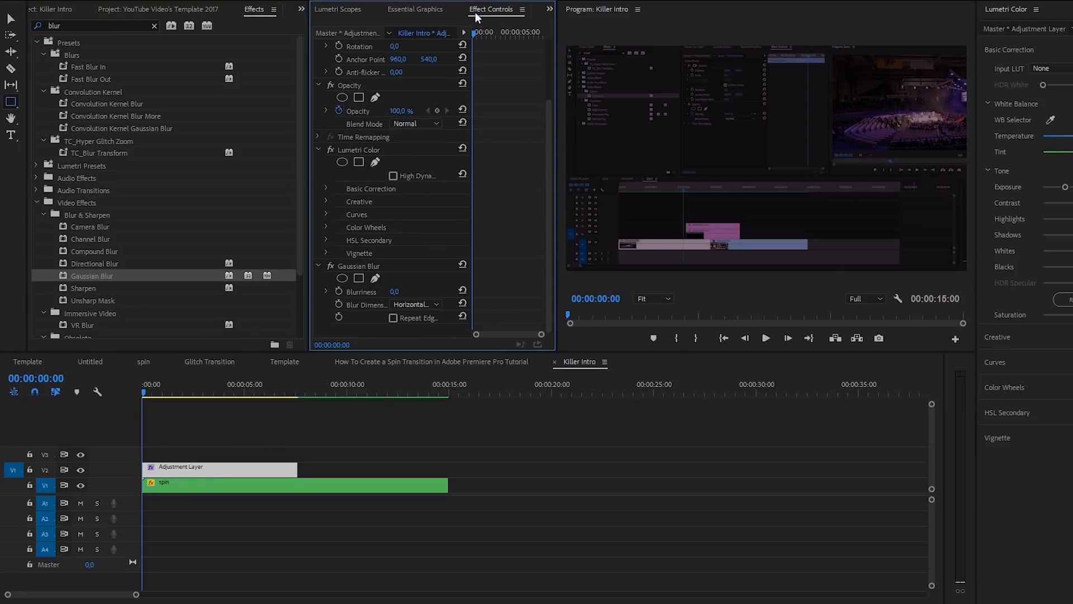
pyautogui.click(396, 291)
pyautogui.write('50')
pyautogui.press('Return')
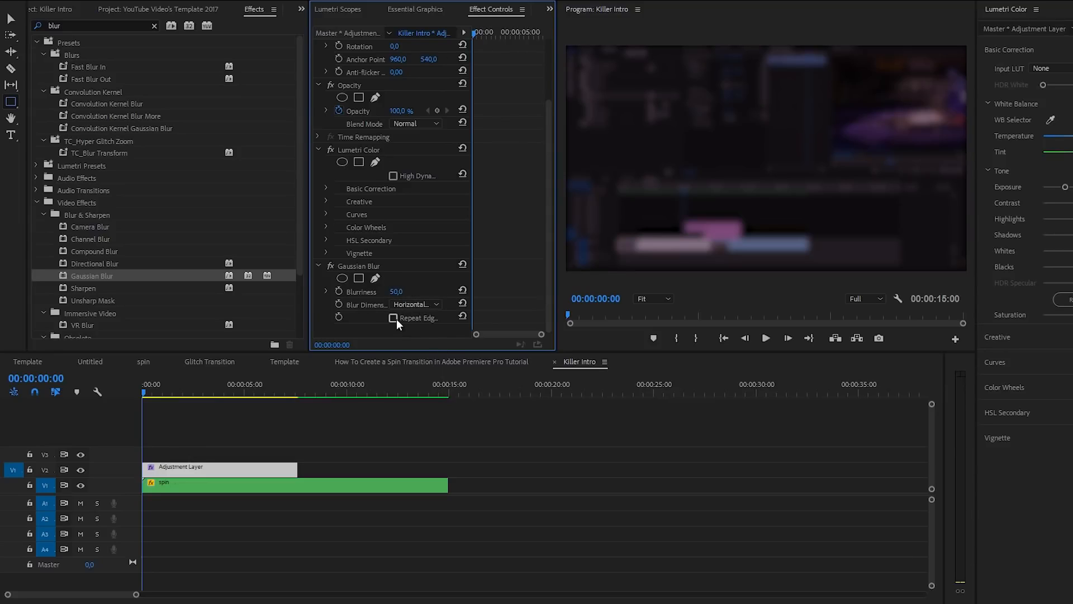
pyautogui.click(395, 318)
# Step: Start keyframing the adjustment layer's Blurriness, Tint and Exposure at 00:00:02:00
pyautogui.moveTo(136, 594); pyautogui.dragTo(96, 596)
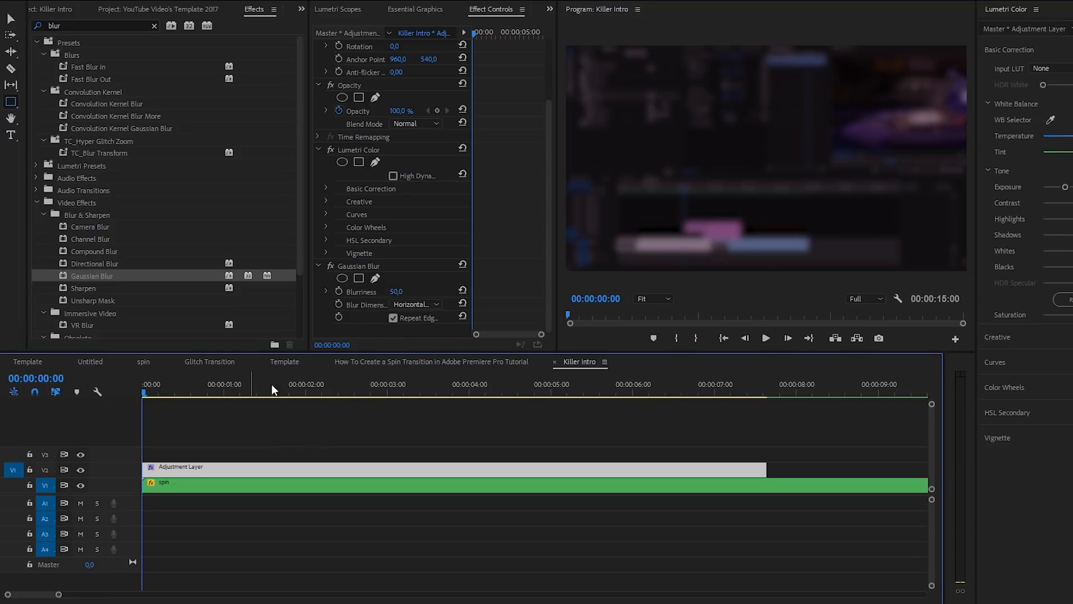
pyautogui.click(305, 386)
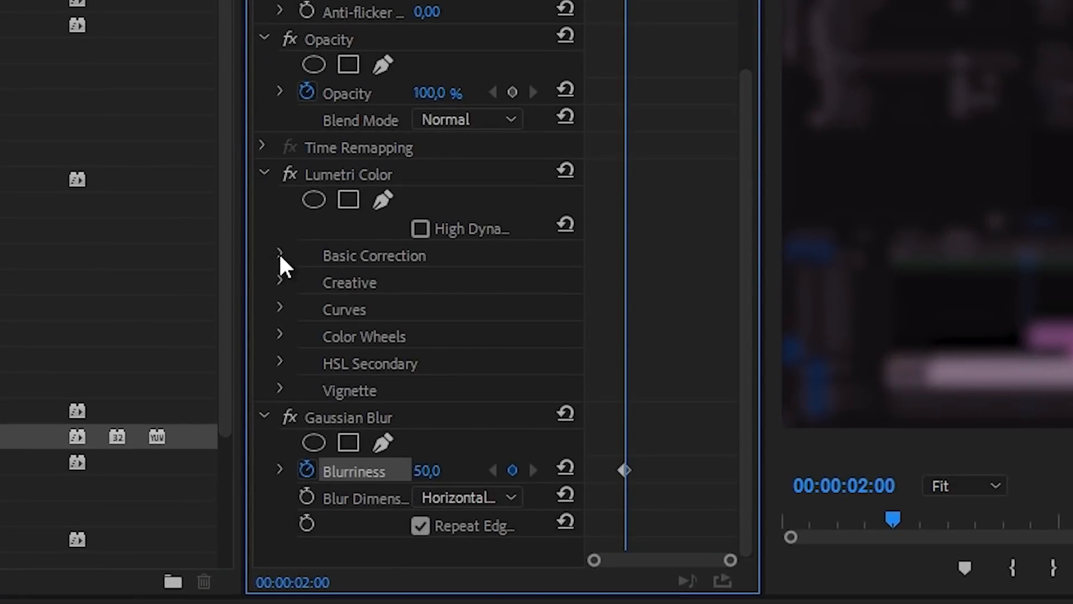
pyautogui.click(311, 210)
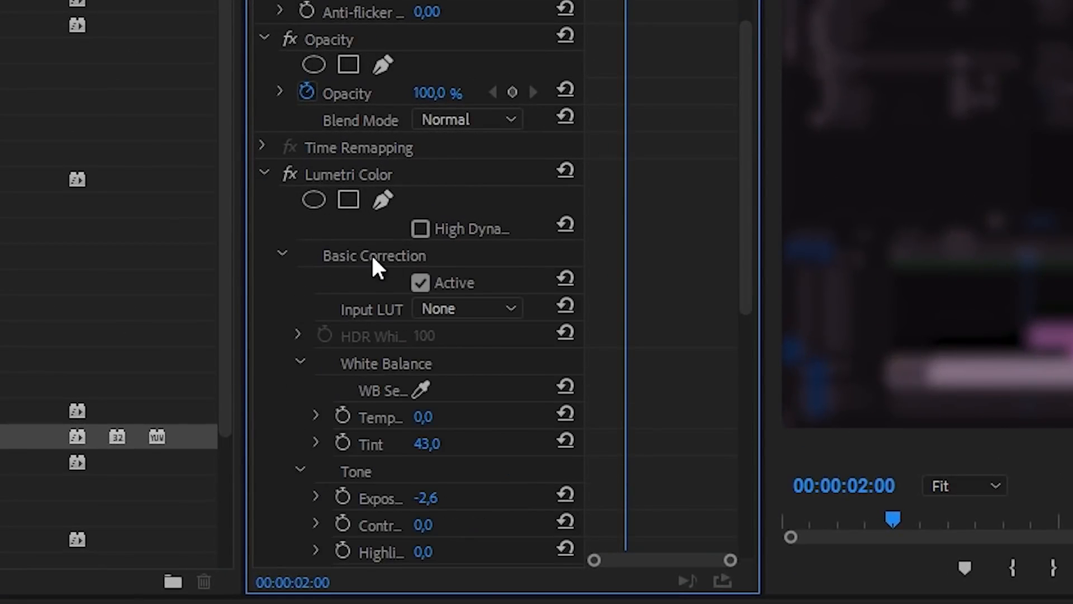
pyautogui.click(343, 443)
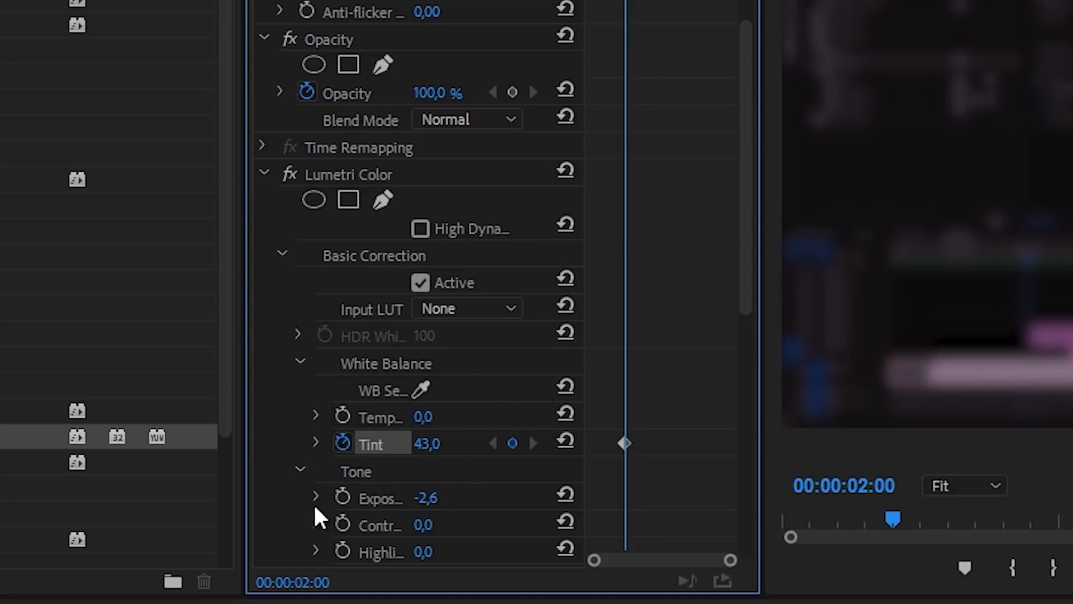
pyautogui.click(344, 496)
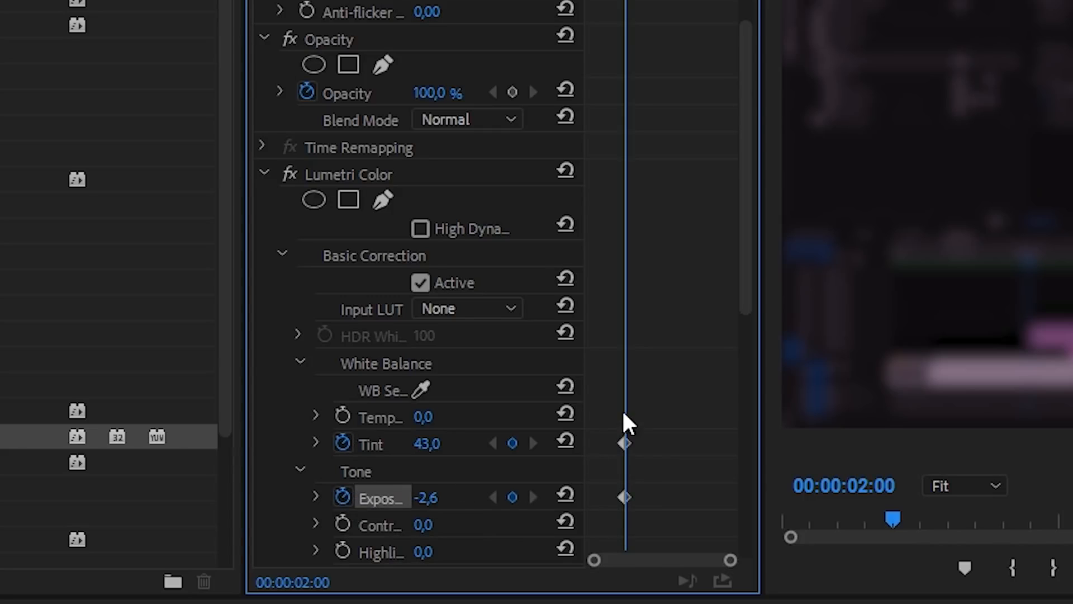
# Step: Set the Gaussian Blur's Blurriness to 0 at the start of the sequence as the first keyframe
pyautogui.moveTo(744, 256); pyautogui.dragTo(676, 503)
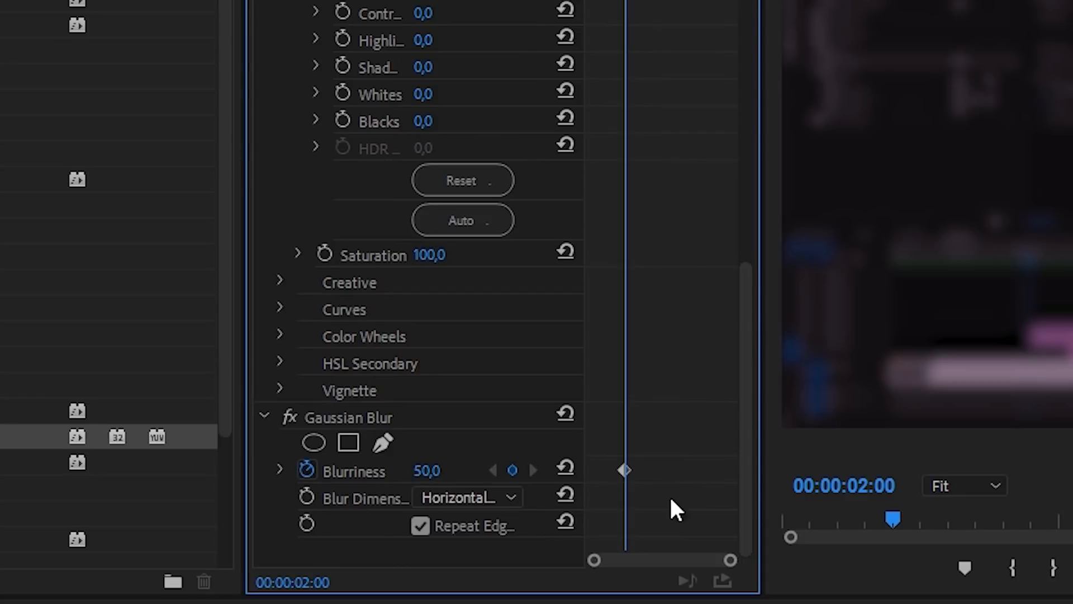
pyautogui.press('Home')
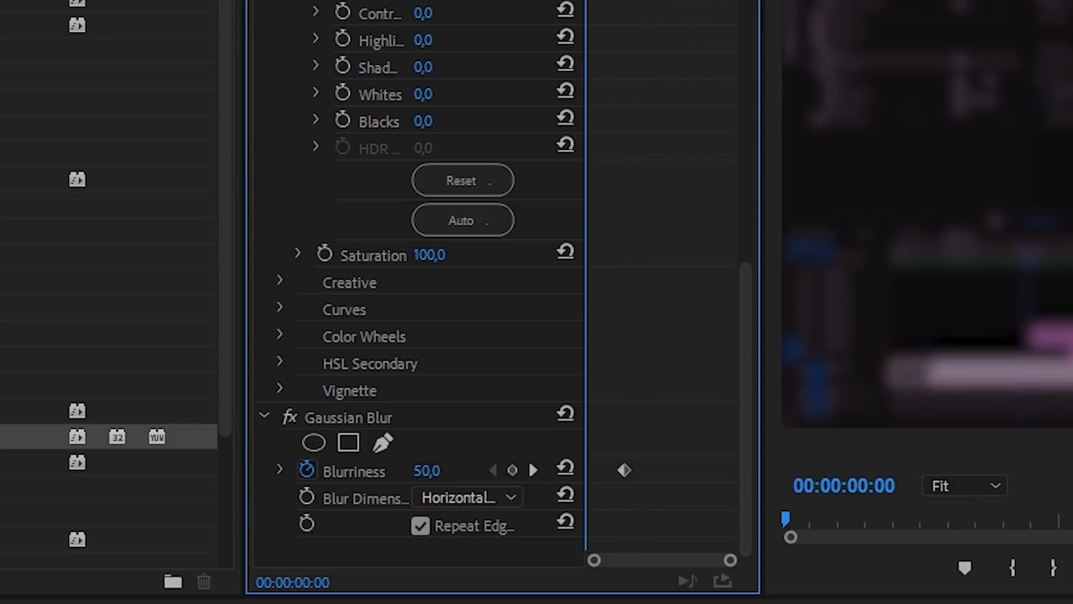
pyautogui.click(419, 470)
pyautogui.write('0')
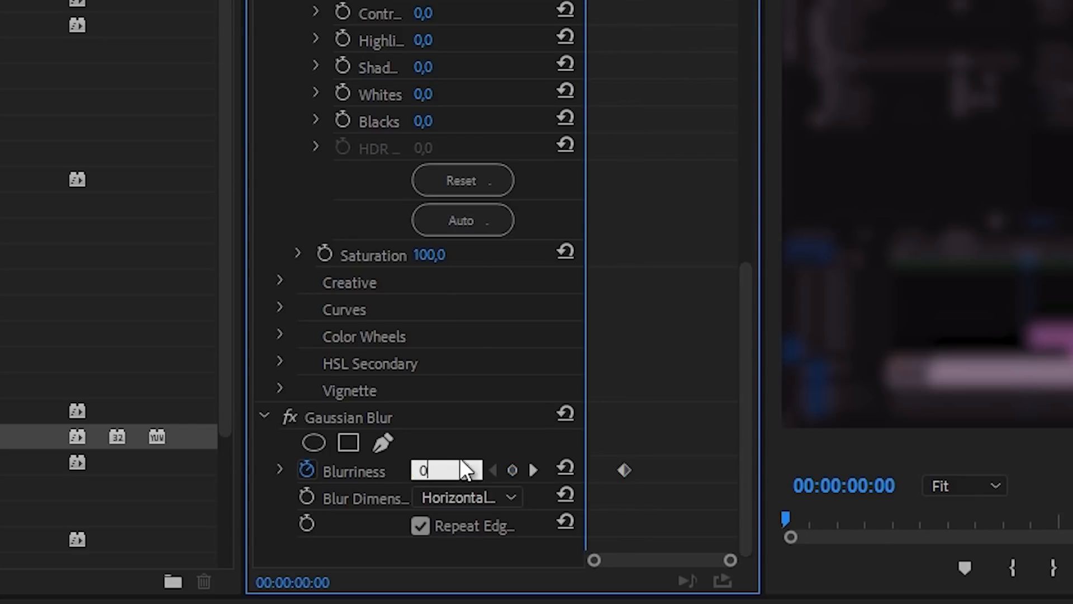
pyautogui.press('Return')
# Step: Reset the Lumetri Tint and Exposure to their defaults at 00:00:00:00 to create their starting keyframes
pyautogui.moveTo(749, 416); pyautogui.dragTo(732, 199)
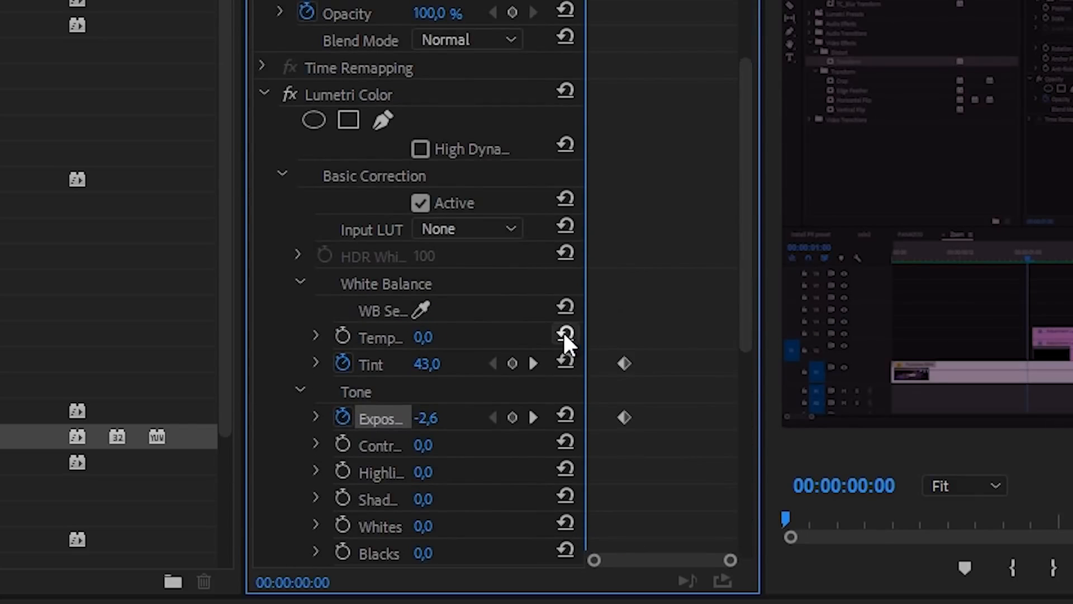
pyautogui.click(565, 362)
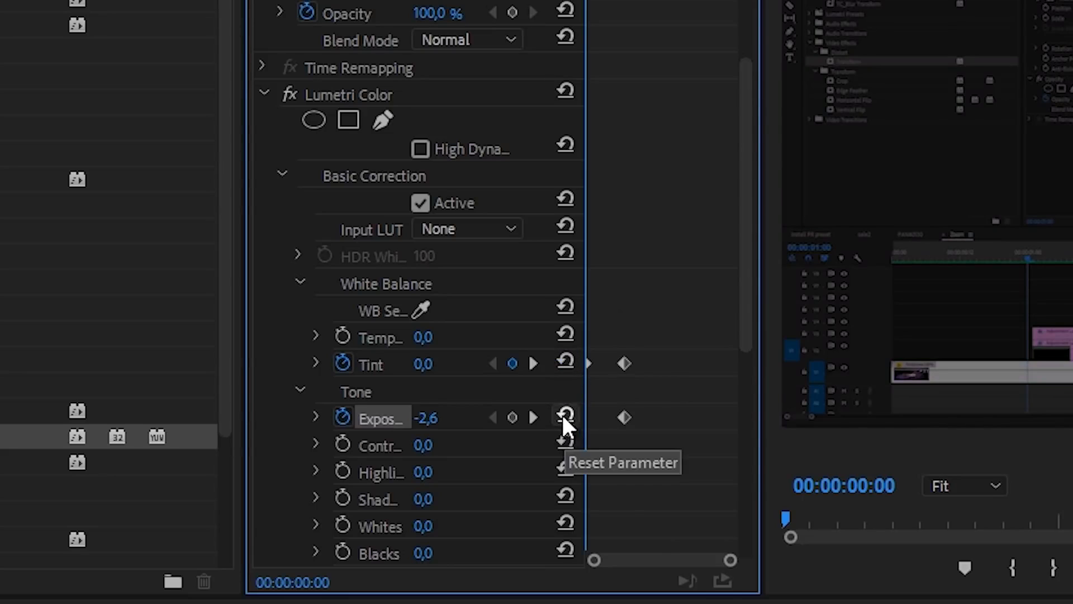
pyautogui.click(564, 415)
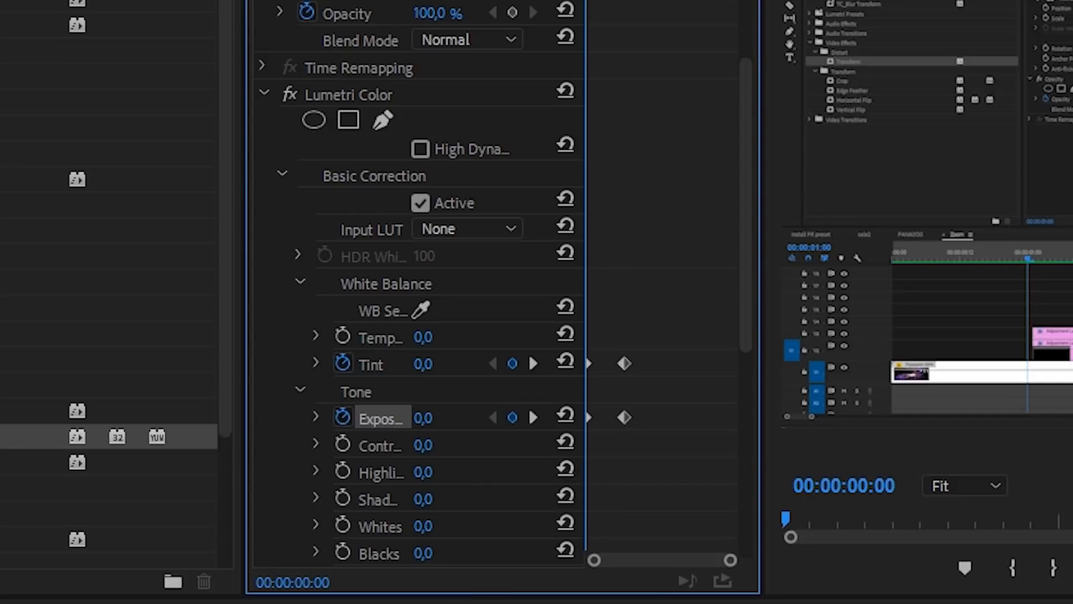
# Step: Play the sequence from the start to preview the animated darkening and blur
pyautogui.click(344, 464)
pyautogui.press('space')
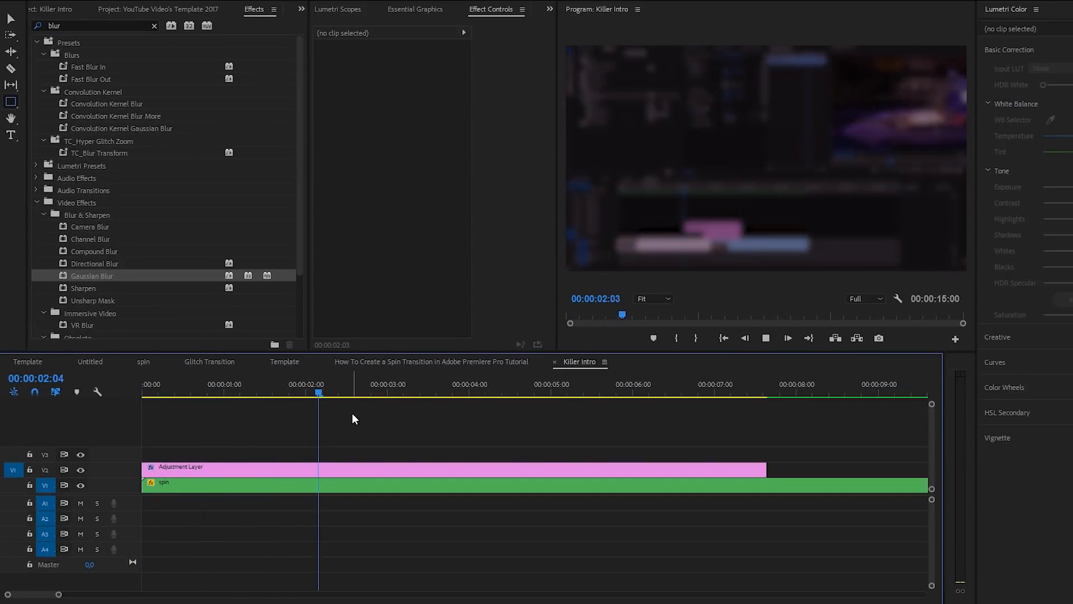
pyautogui.press('space')
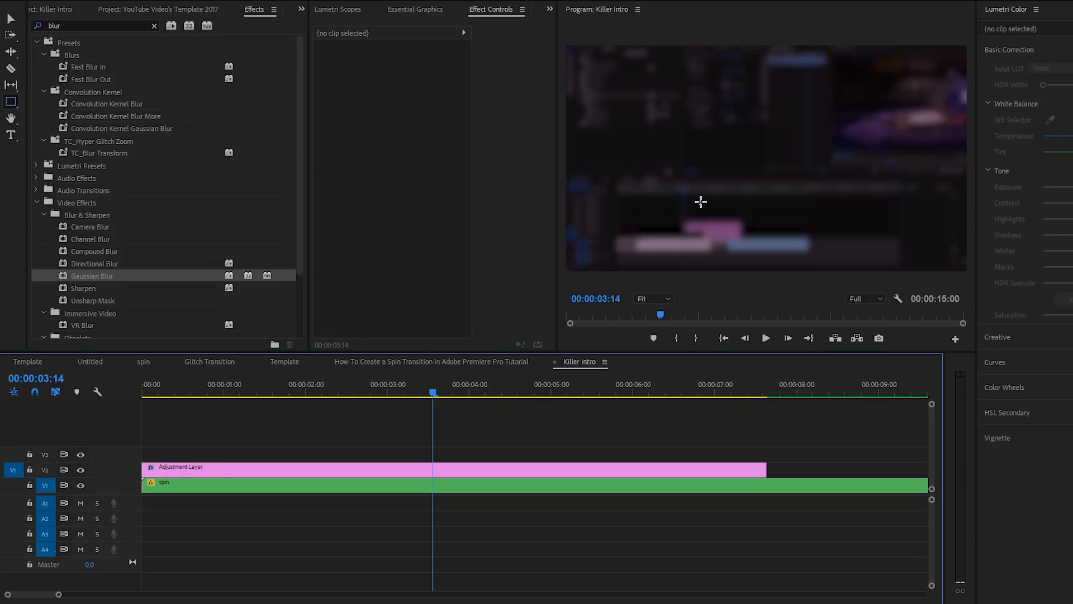
# Step: Add the text "I'M AWESOME" over the blurred footage at 00:00:03:19
pyautogui.moveTo(430, 393); pyautogui.dragTo(451, 408)
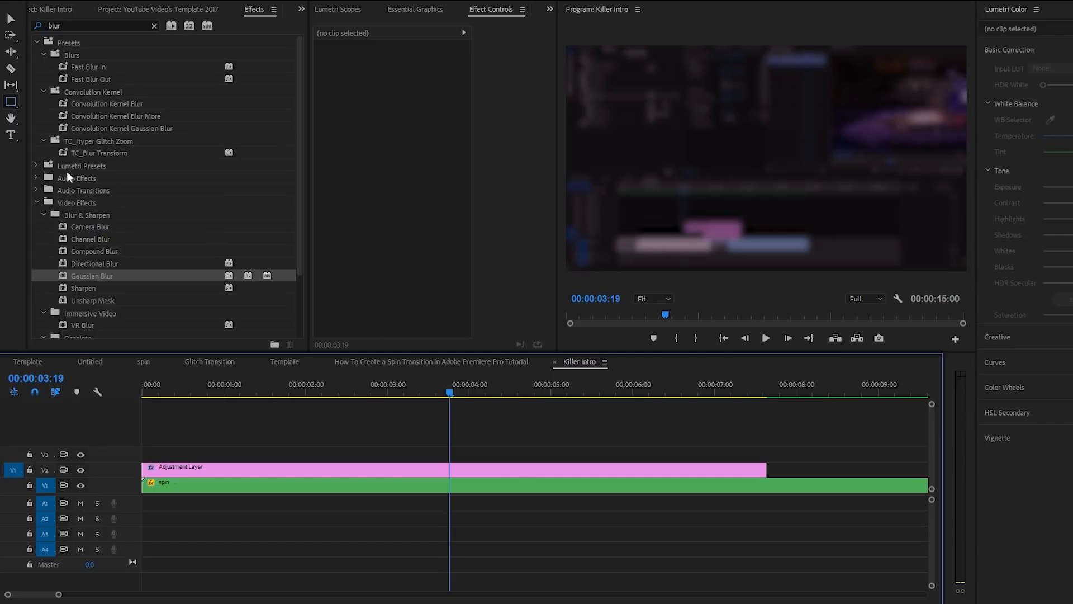
pyautogui.click(10, 134)
pyautogui.click(718, 151)
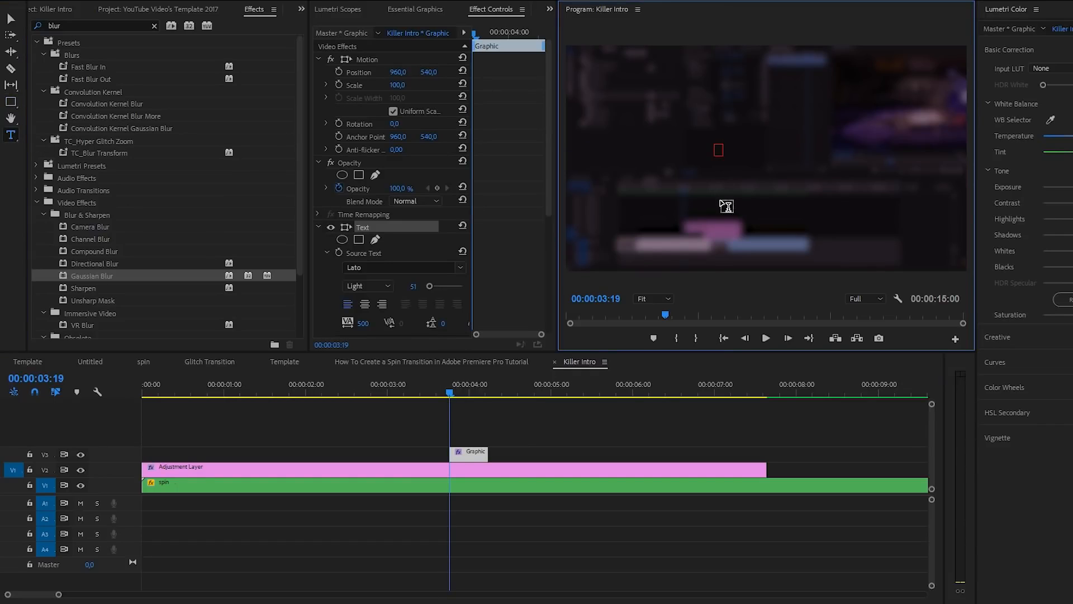
pyautogui.write("I'M AWESOME")
# Step: Format the whole "I'M AWESOME" text in Lato Bold with centered alignment
pyautogui.hotkey('ctrl', 'a')
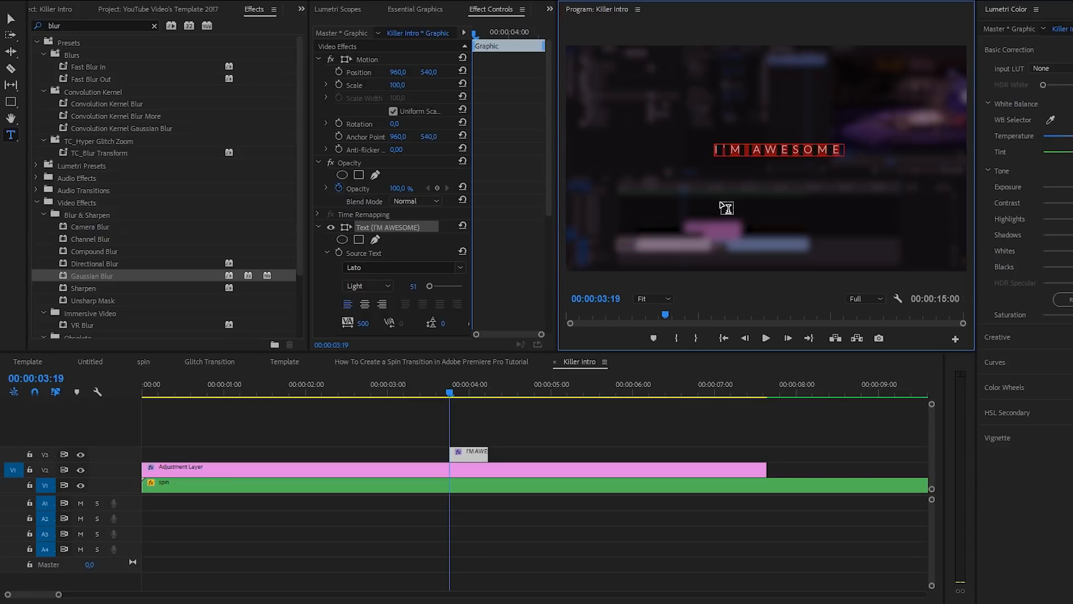
pyautogui.moveTo(547, 199); pyautogui.dragTo(546, 239)
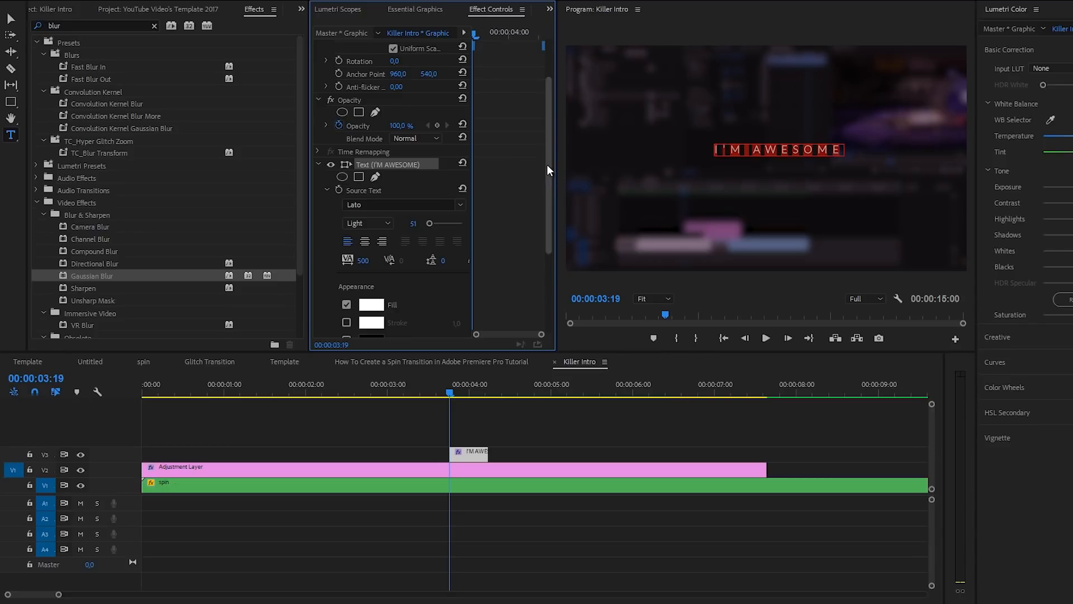
pyautogui.scroll(-1, 547, 164)
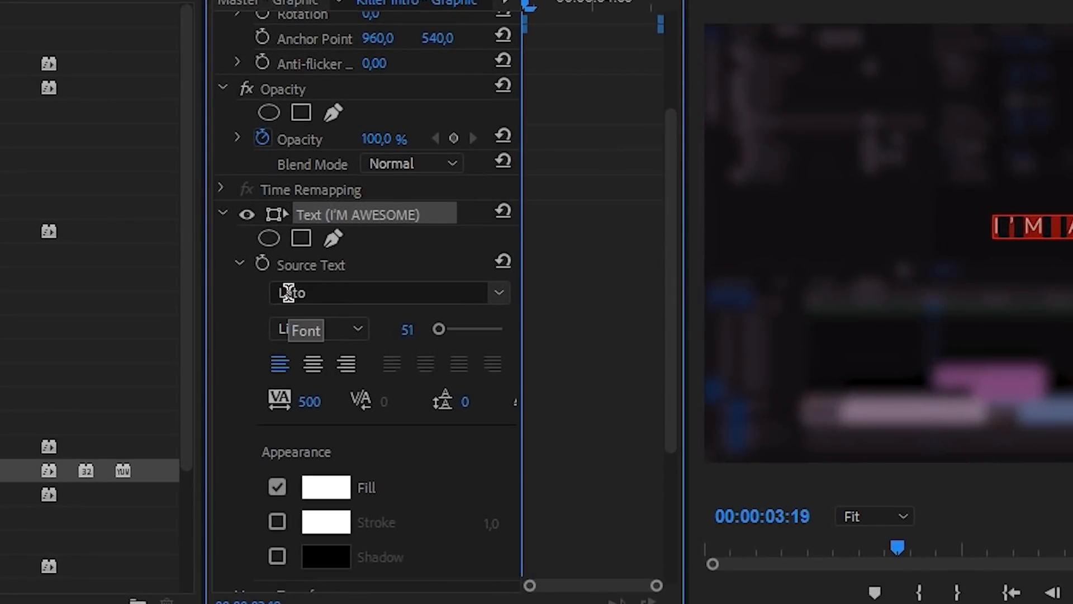
pyautogui.click(359, 328)
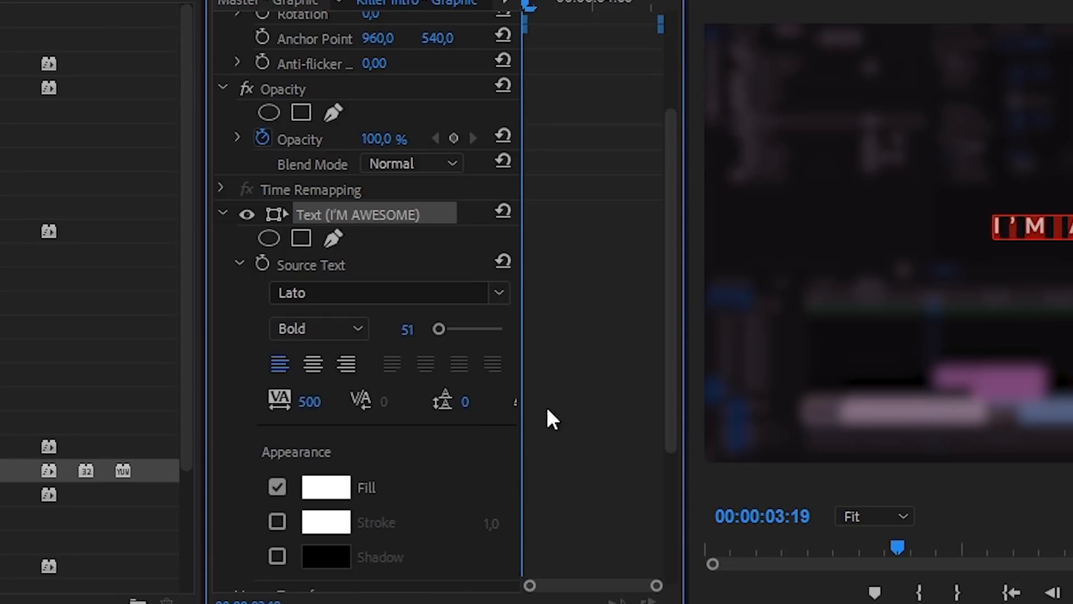
pyautogui.moveTo(676, 338); pyautogui.dragTo(670, 388)
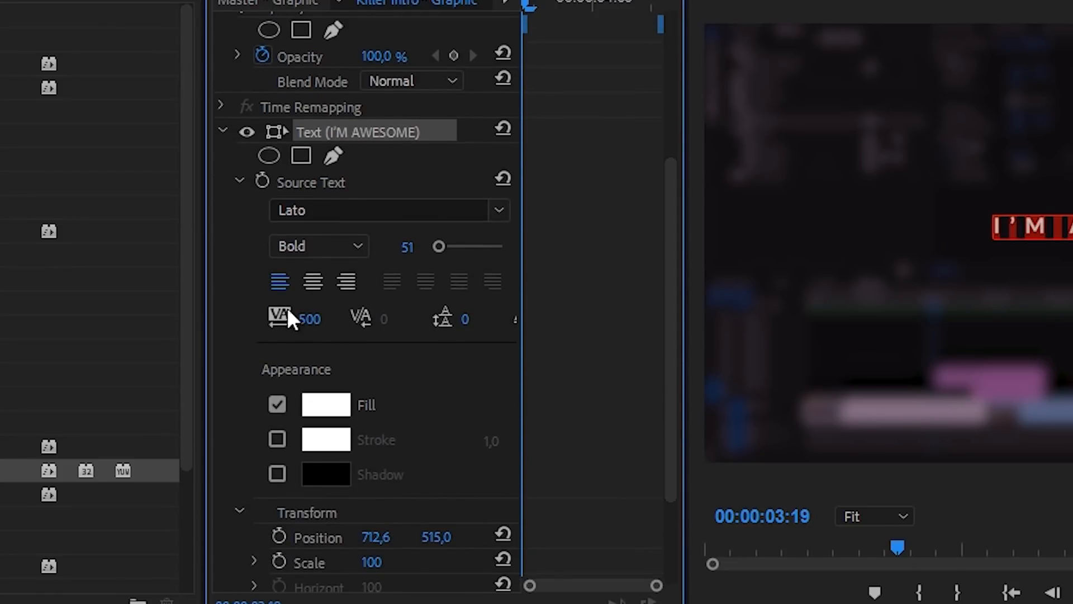
pyautogui.click(316, 282)
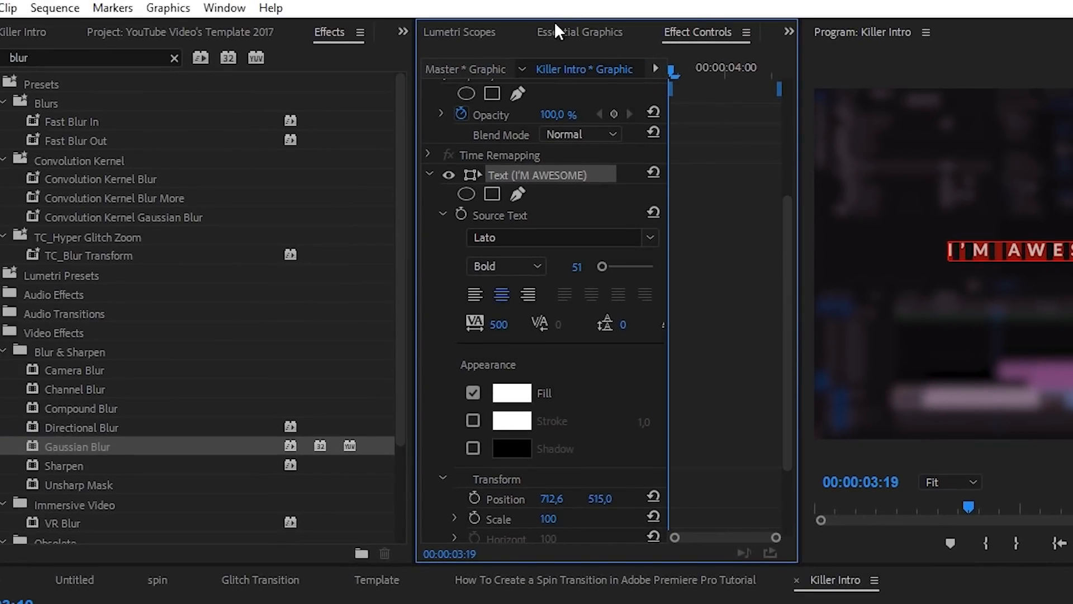
# Step: Center the "I'M AWESOME" text both vertically and horizontally in the video frame
pyautogui.click(568, 32)
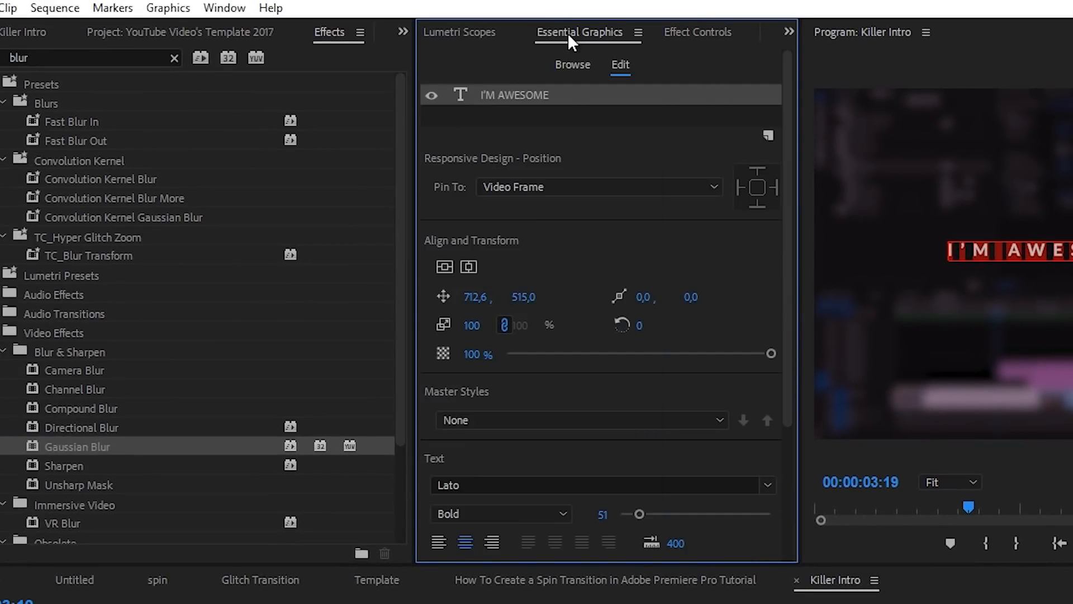
pyautogui.click(225, 8)
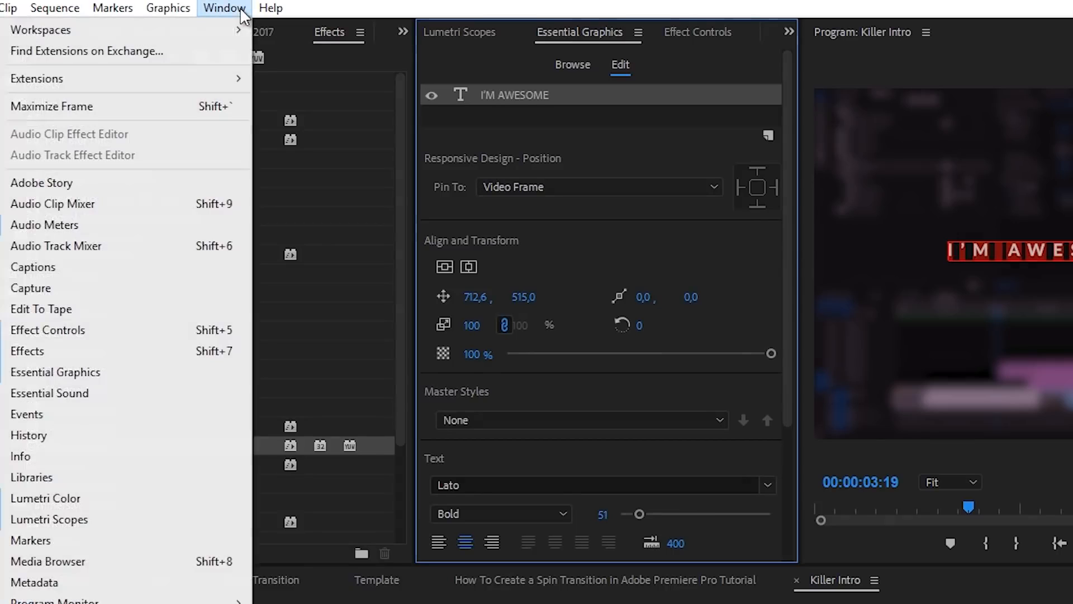
pyautogui.click(80, 372)
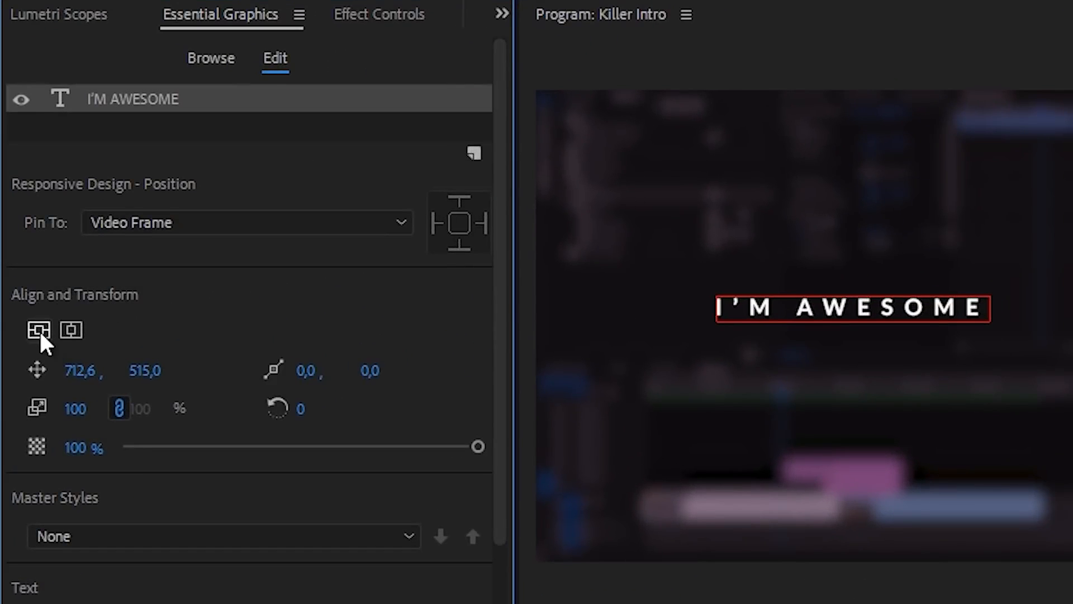
pyautogui.click(71, 329)
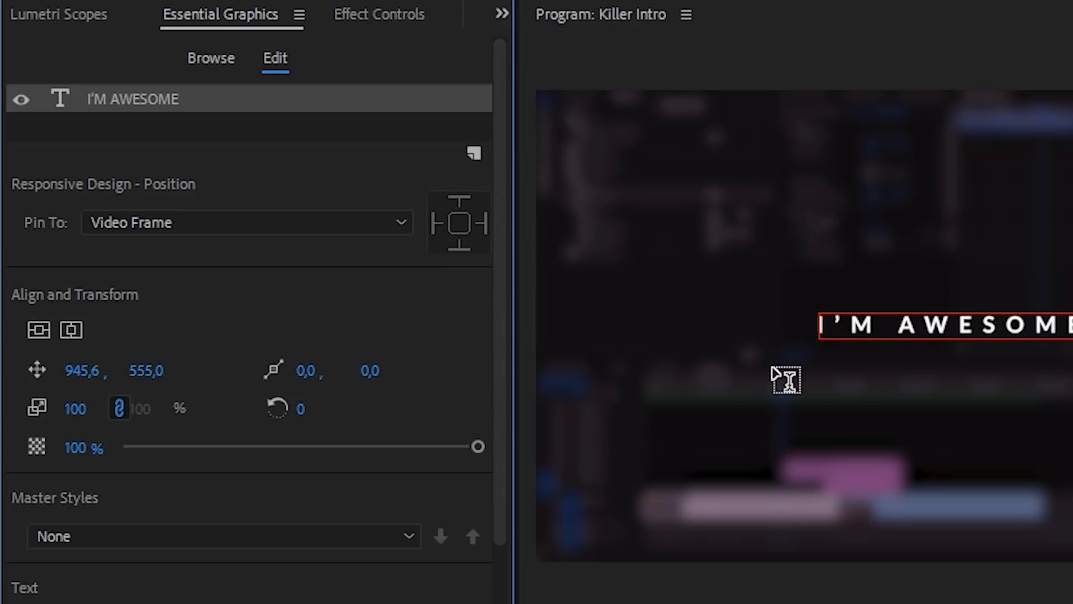
# Step: Extend the "I'M AWESOME" clip from the sequence start to about 00:00:07:00 and set its font size to 75
pyautogui.click(376, 27)
pyautogui.moveTo(514, 196); pyautogui.dragTo(683, 195)
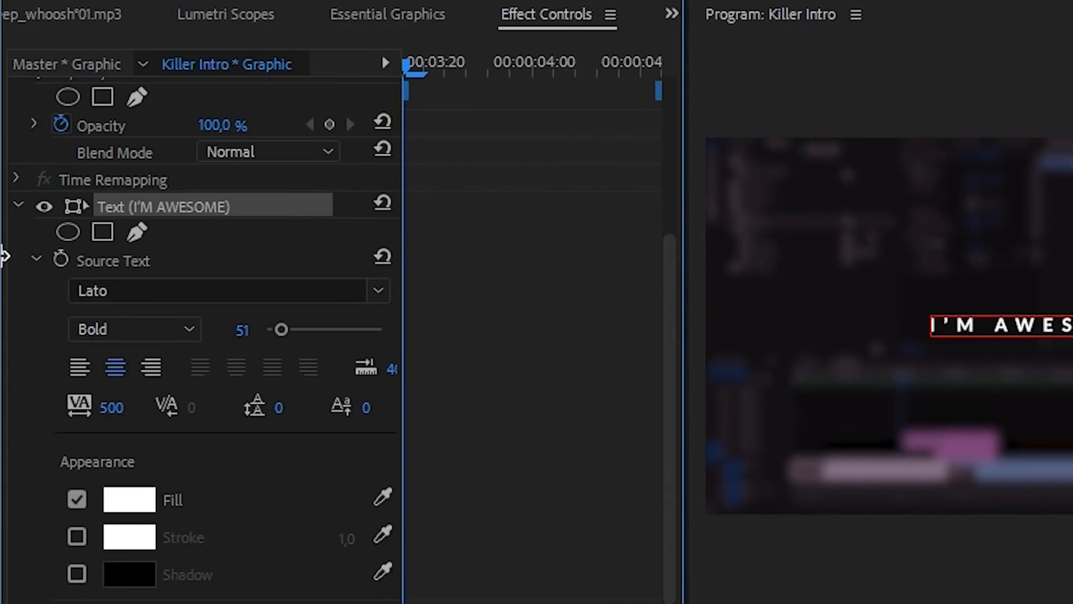
pyautogui.moveTo(1, 254); pyautogui.dragTo(0, 254)
pyautogui.moveTo(319, 226); pyautogui.dragTo(226, 228)
pyautogui.scroll(3, 576, 187)
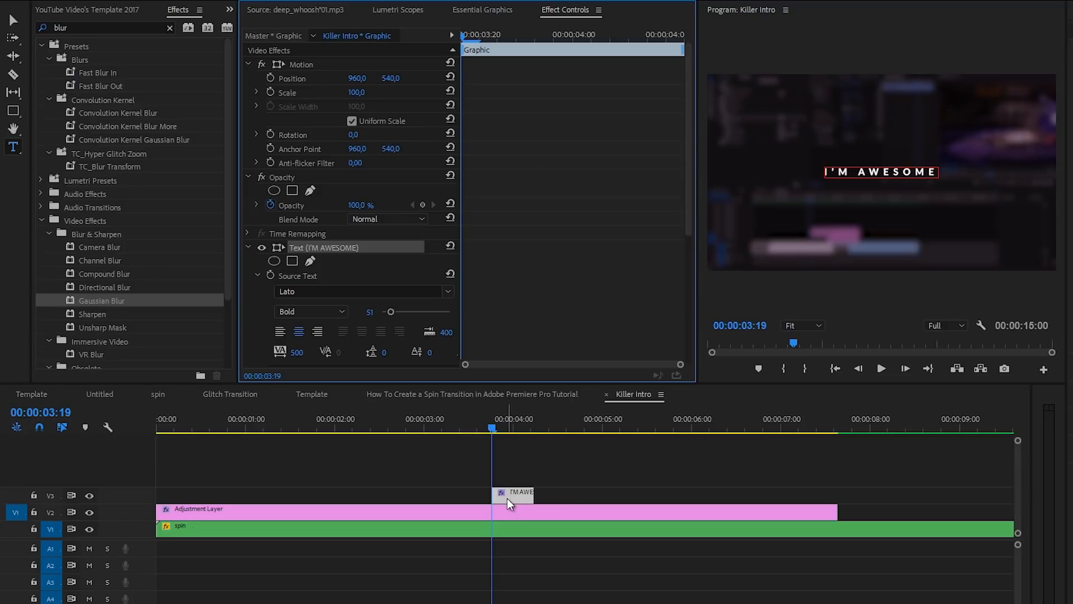
pyautogui.moveTo(493, 495); pyautogui.dragTo(121, 482)
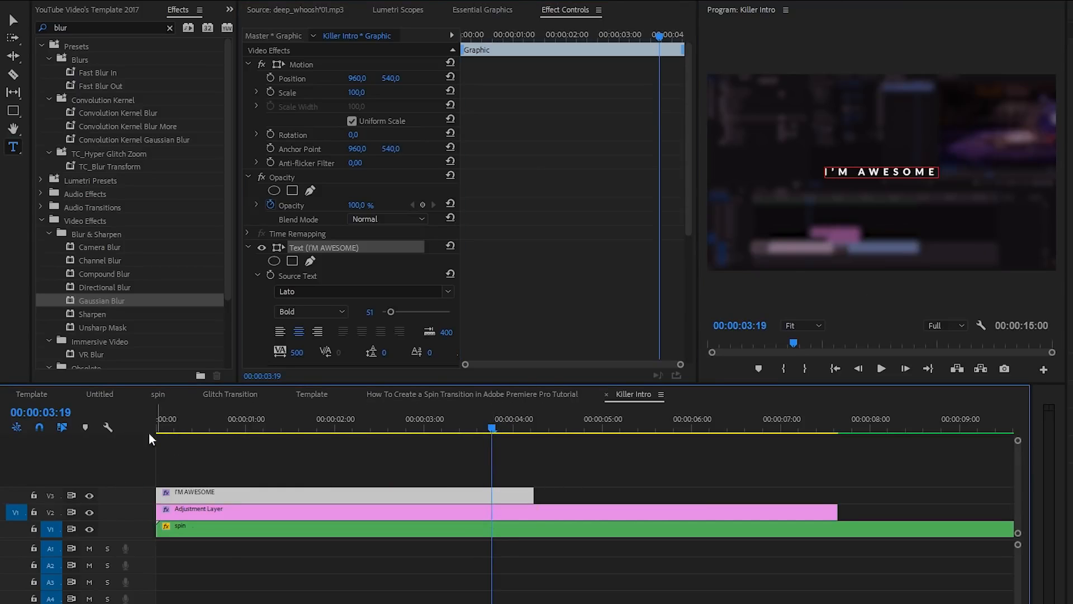
pyautogui.moveTo(534, 492); pyautogui.dragTo(778, 486)
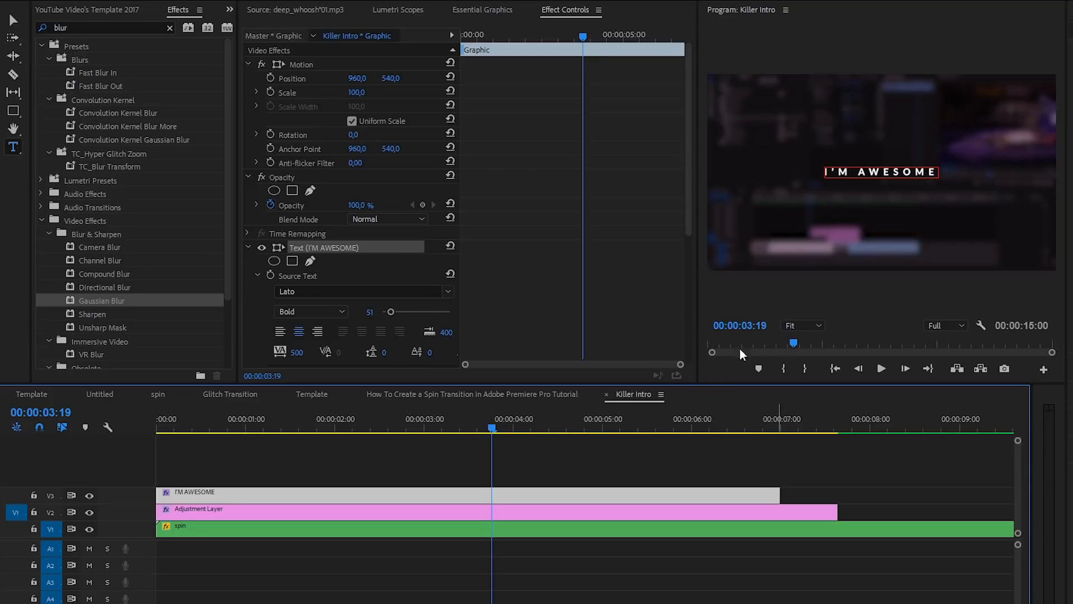
pyautogui.moveTo(391, 312); pyautogui.dragTo(396, 313)
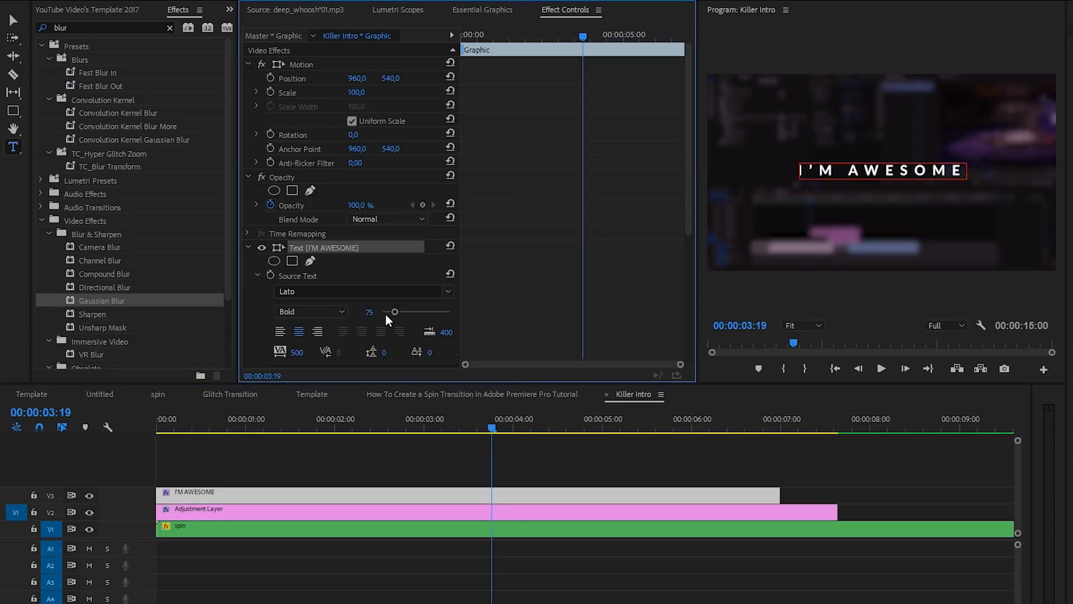
# Step: Keyframe the title's Motion Position at 960, 540 at 00:00:02:00 and 960, 1172 at 00:00:00:00, and preview the slide-in
pyautogui.moveTo(488, 32); pyautogui.dragTo(440, 65)
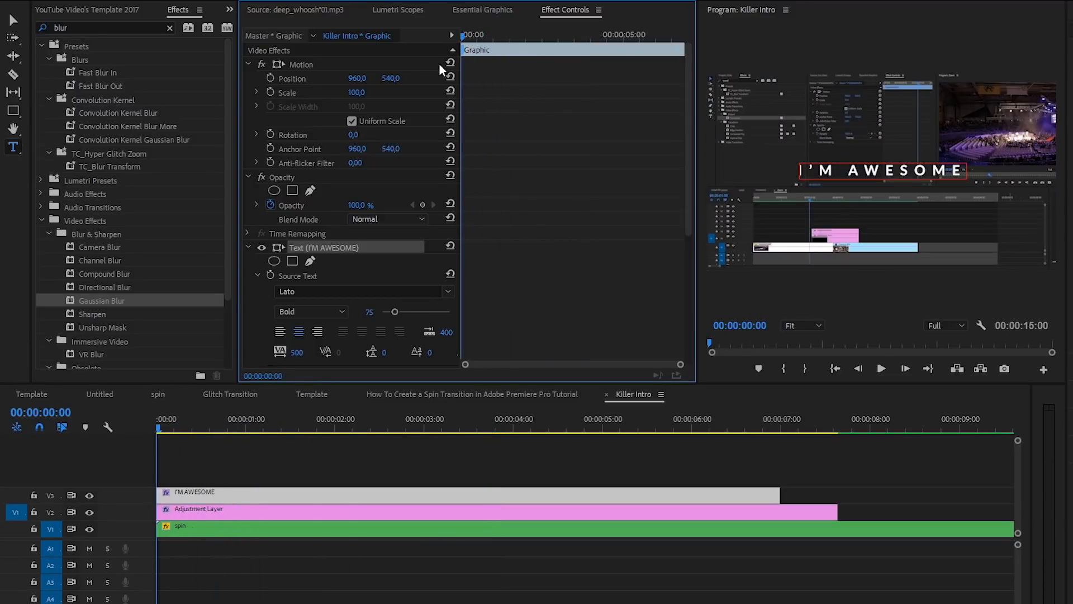
pyautogui.click(336, 428)
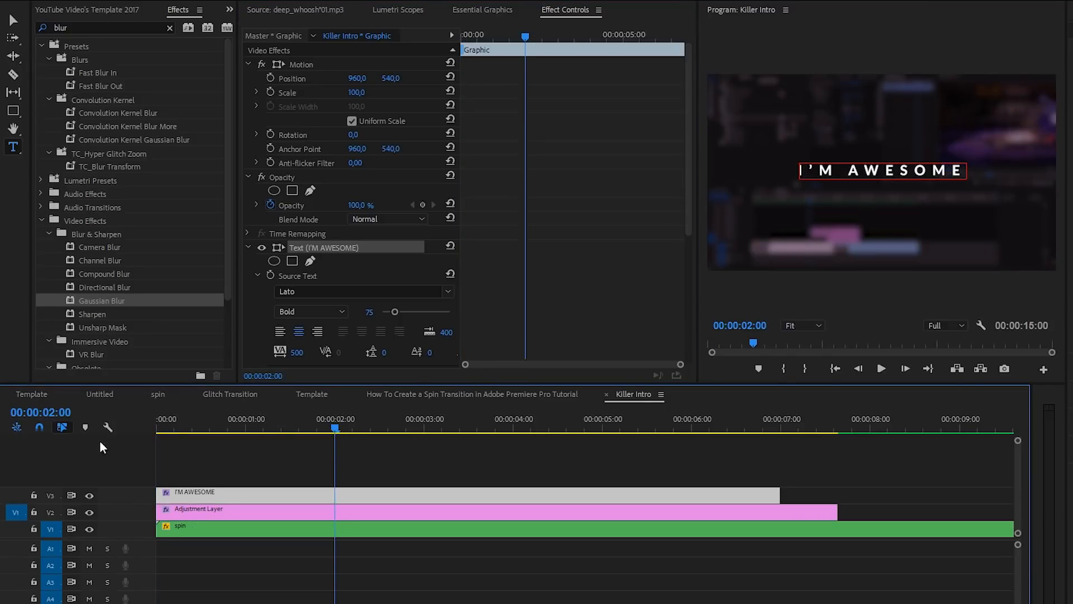
pyautogui.click(270, 81)
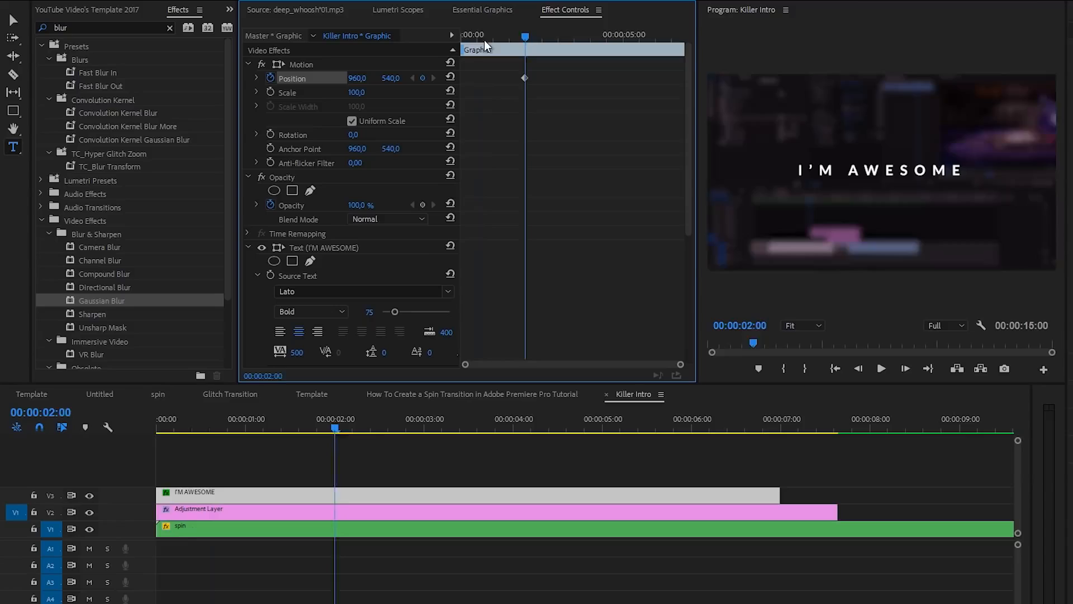
pyautogui.moveTo(484, 39); pyautogui.dragTo(455, 43)
pyautogui.moveTo(393, 81); pyautogui.dragTo(620, 92)
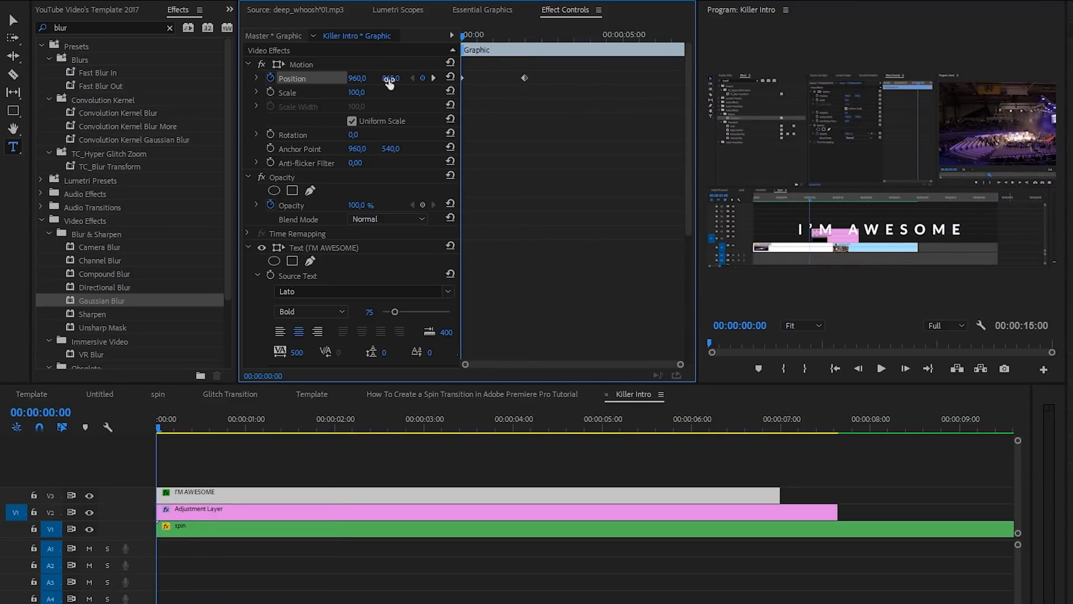
pyautogui.moveTo(388, 79); pyautogui.dragTo(701, 98)
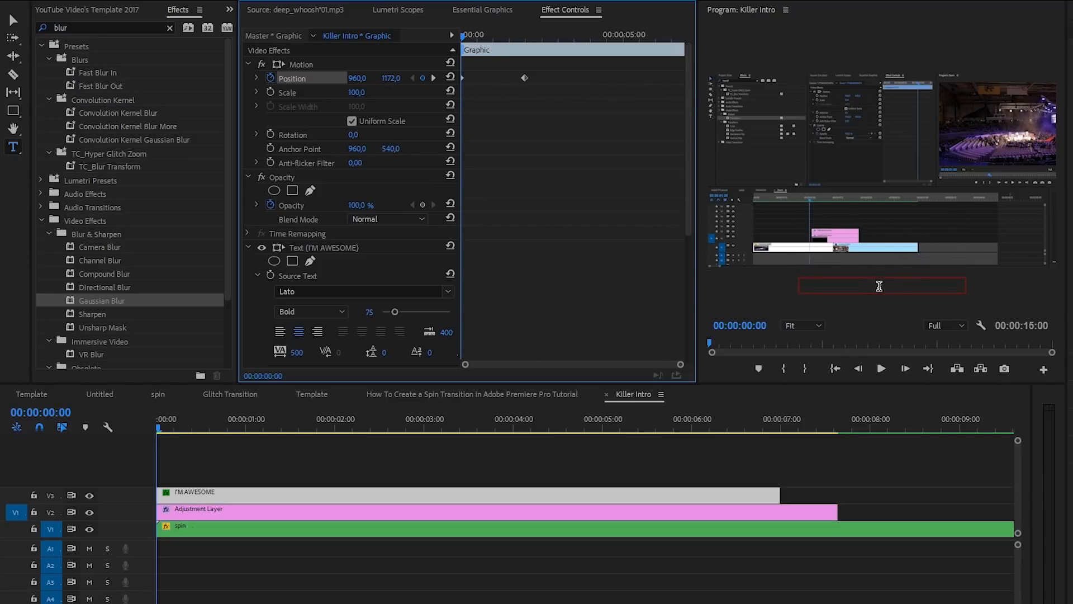
pyautogui.press('space')
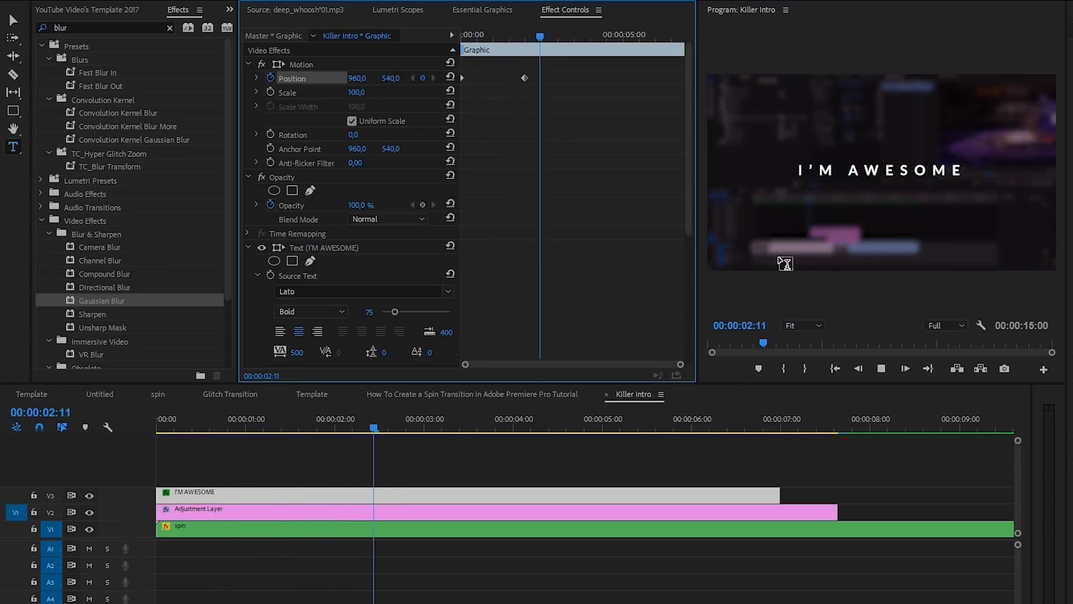
pyautogui.press('space')
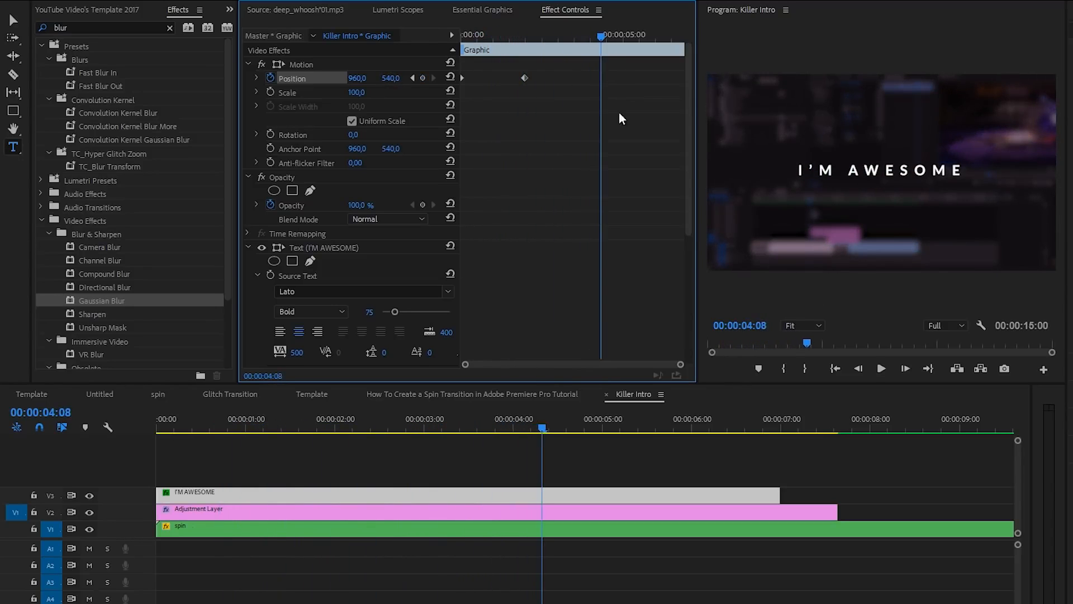
# Step: Add a Position keyframe at 00:00:05:00 holding the title in place, and move the title up past the frame's top edge at 00:00:06:22
pyautogui.moveTo(605, 38); pyautogui.dragTo(629, 42)
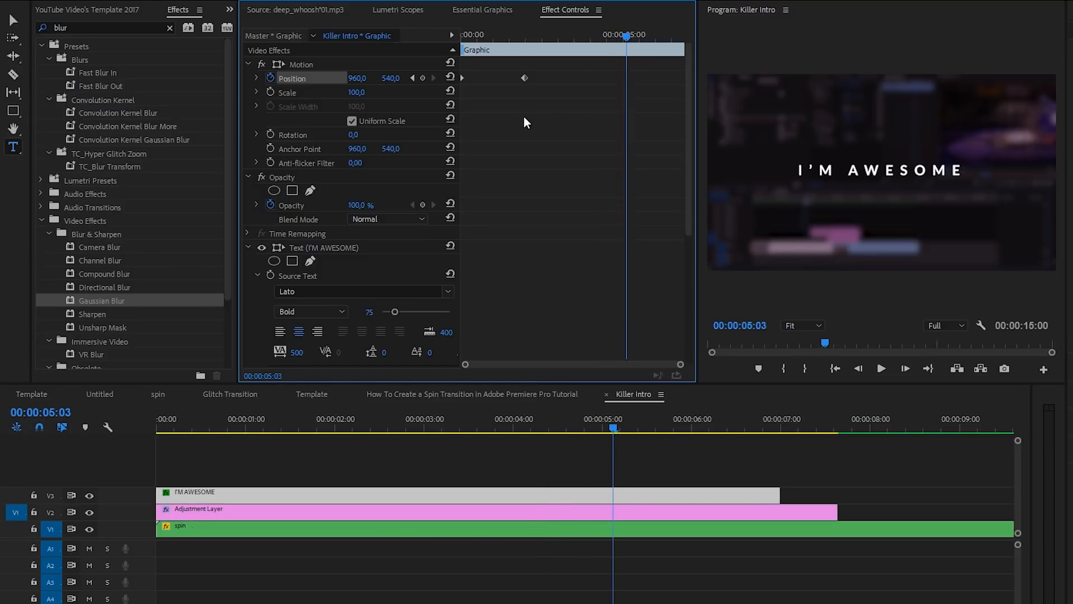
pyautogui.press('Left')
pyautogui.press('Left')
pyautogui.press('Left')
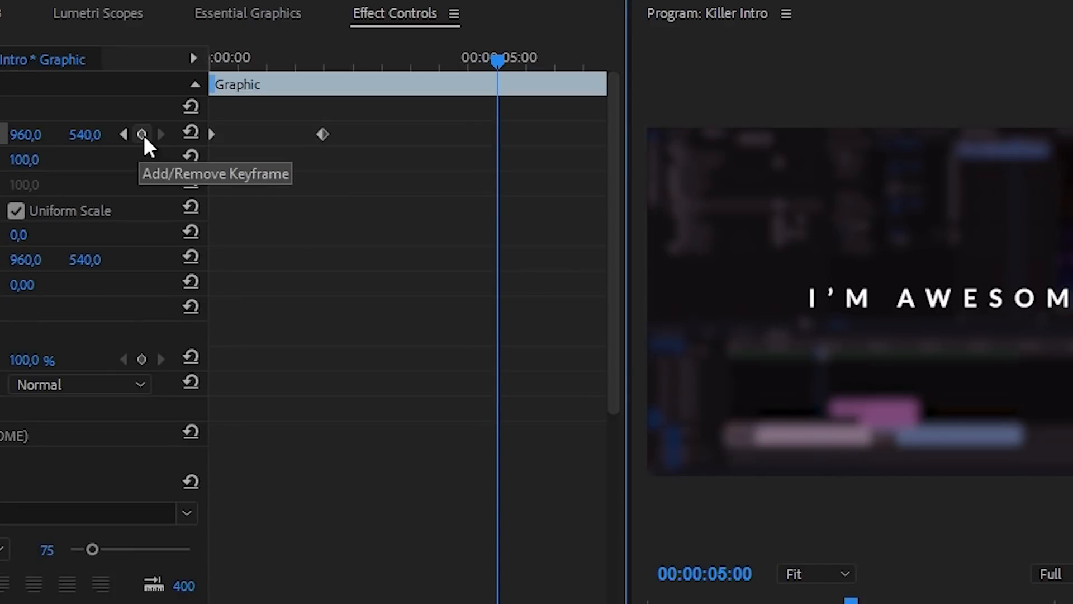
pyautogui.click(142, 135)
pyautogui.moveTo(495, 63); pyautogui.dragTo(609, 74)
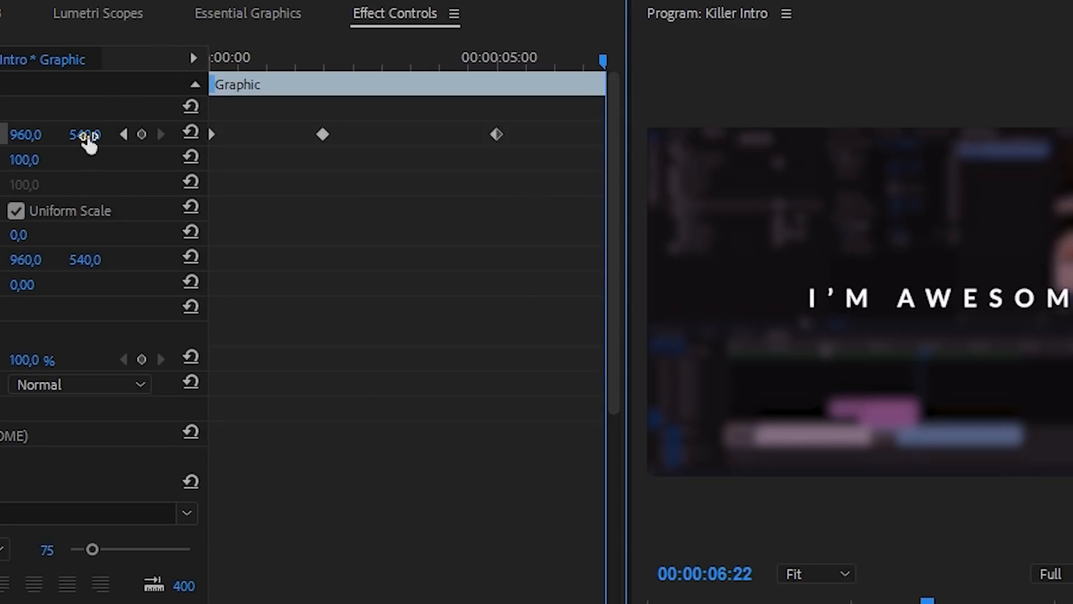
pyautogui.moveTo(87, 139); pyautogui.dragTo(32, 142)
# Step: Play the sequence from the start to preview the title sliding in and out
pyautogui.press('Home')
pyautogui.press('space')
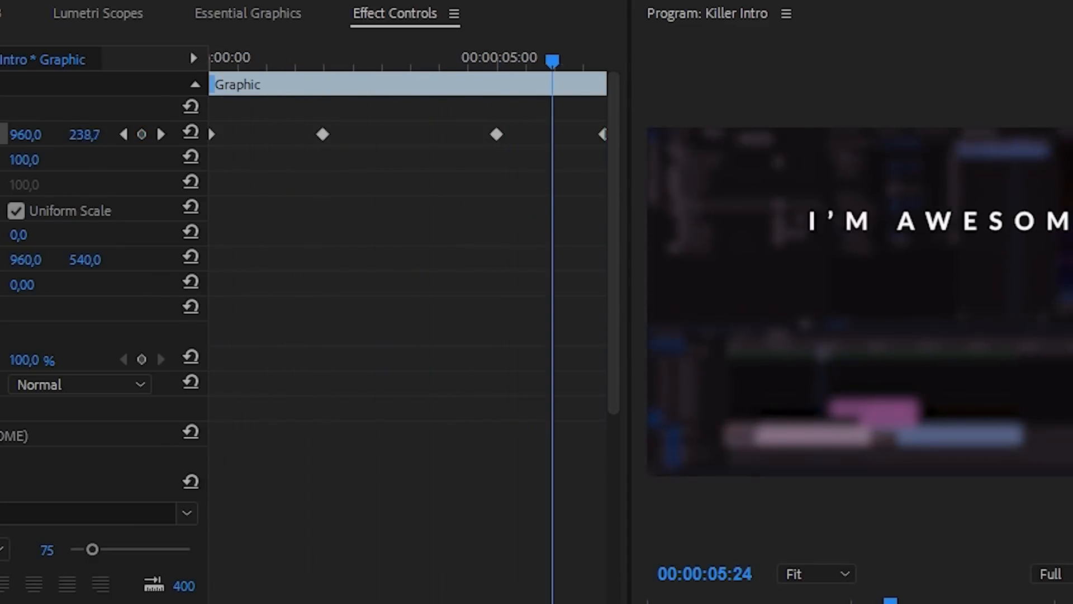
pyautogui.press('j')
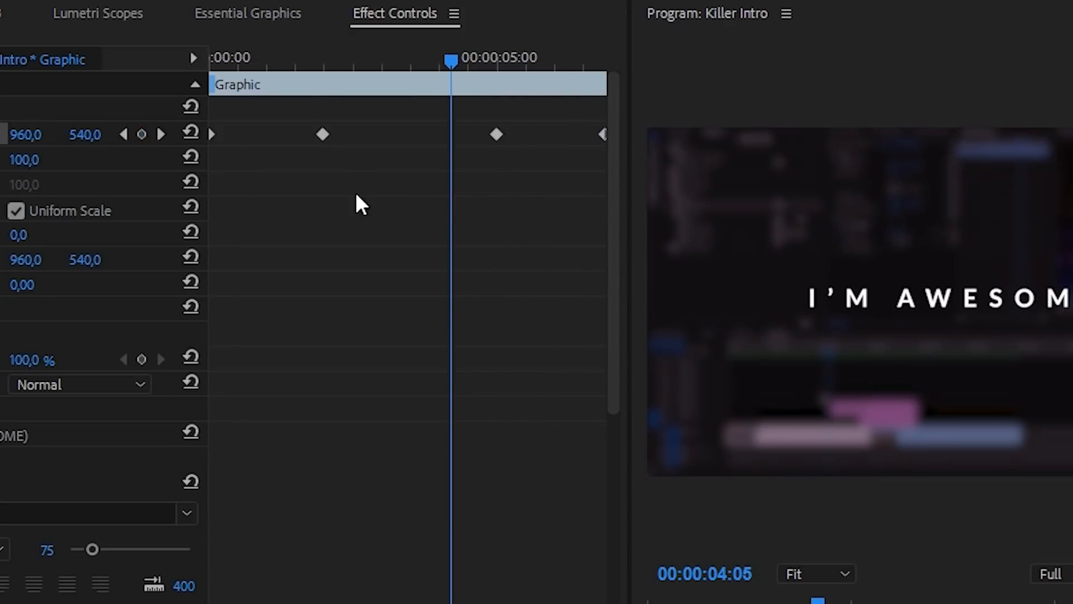
# Step: Set the temporal interpolation of all four Position keyframes to Bezier and save the project
pyautogui.moveTo(213, 160); pyautogui.dragTo(742, 105)
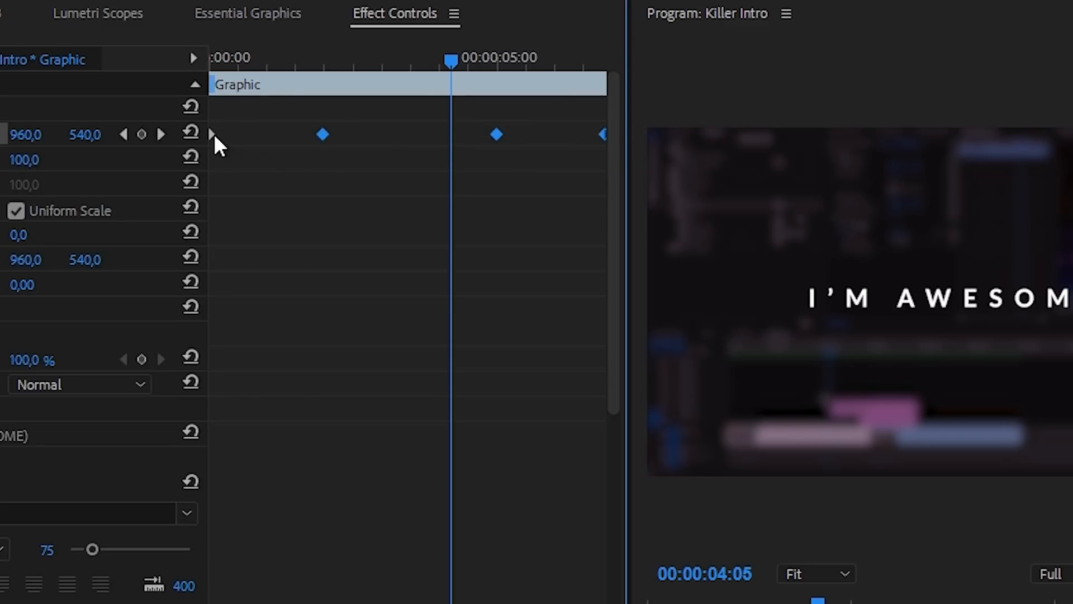
pyautogui.rightClick(326, 136)
pyautogui.moveTo(395, 334)
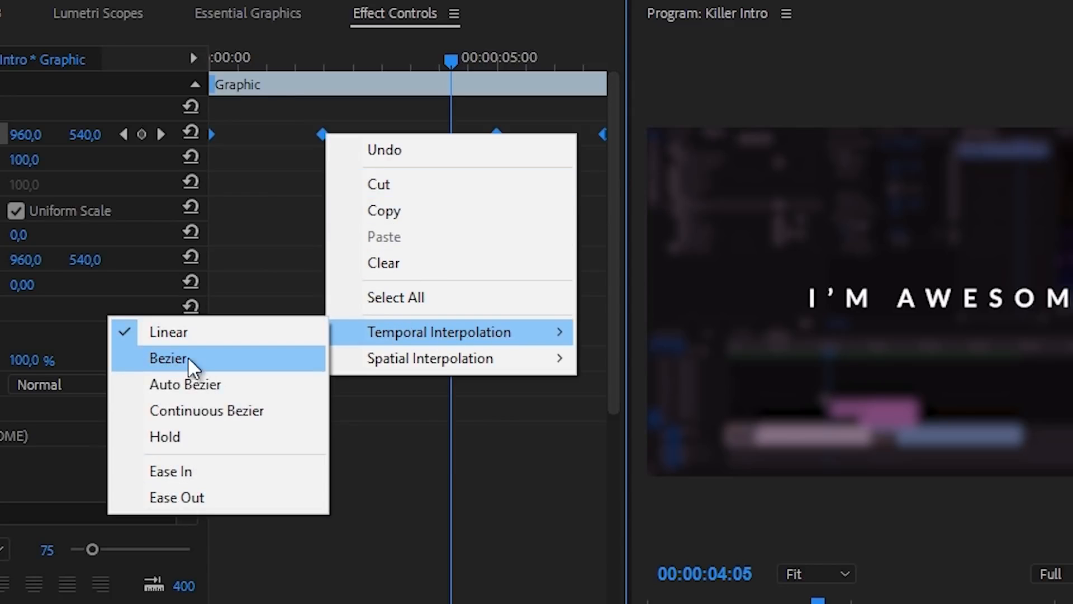
pyautogui.click(163, 357)
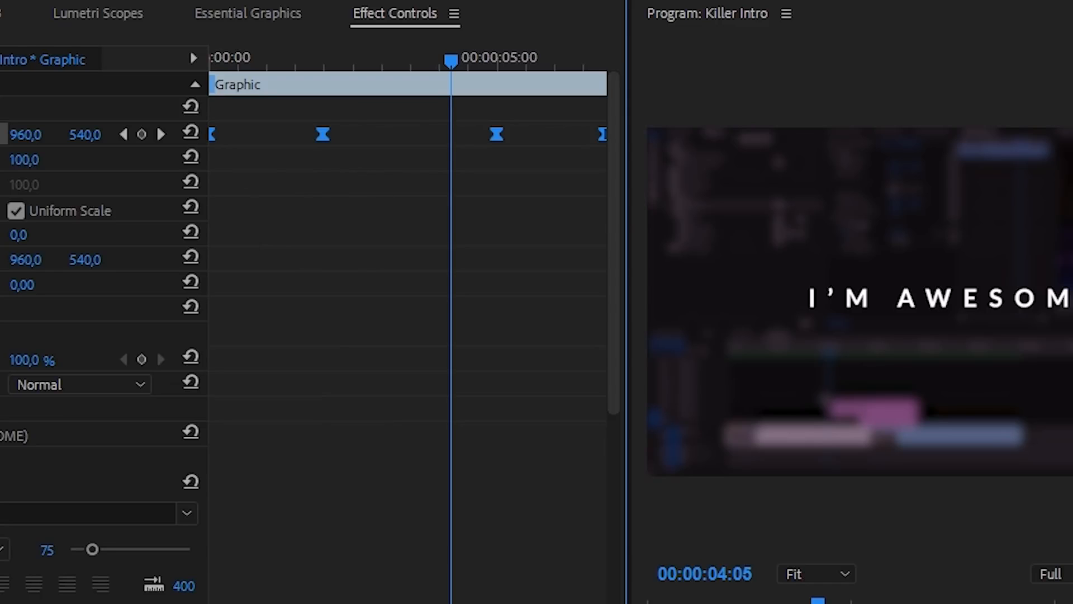
pyautogui.hotkey('ctrl', 's')
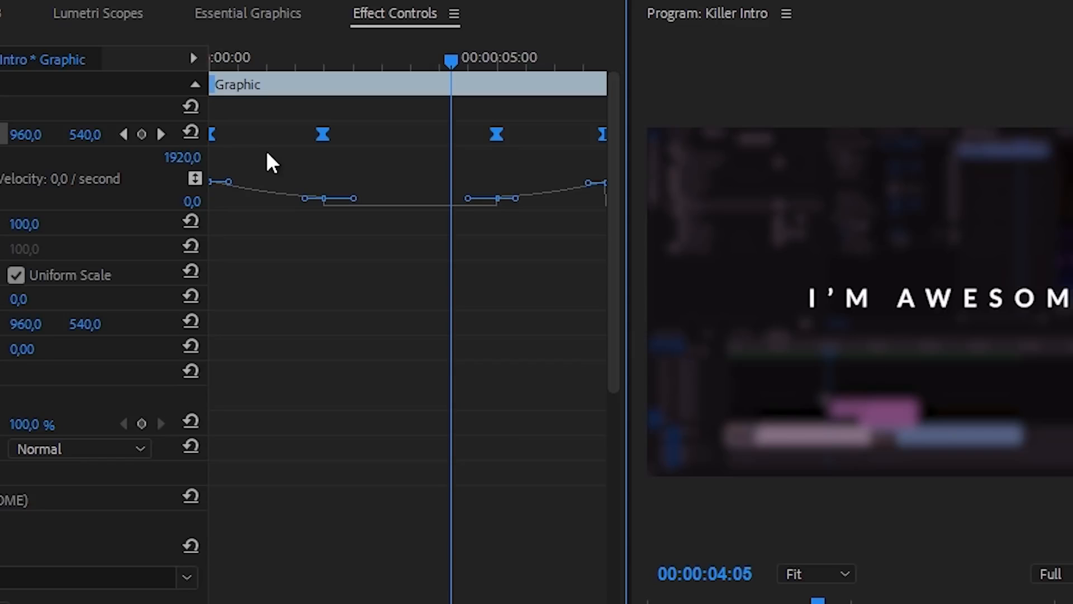
# Step: Reshape the Position velocity curve between the first two keyframes into a fast start with a long, gentle slowdown
pyautogui.click(281, 160)
pyautogui.click(322, 133)
pyautogui.moveTo(305, 200); pyautogui.dragTo(226, 261)
pyautogui.moveTo(231, 185); pyautogui.dragTo(210, 195)
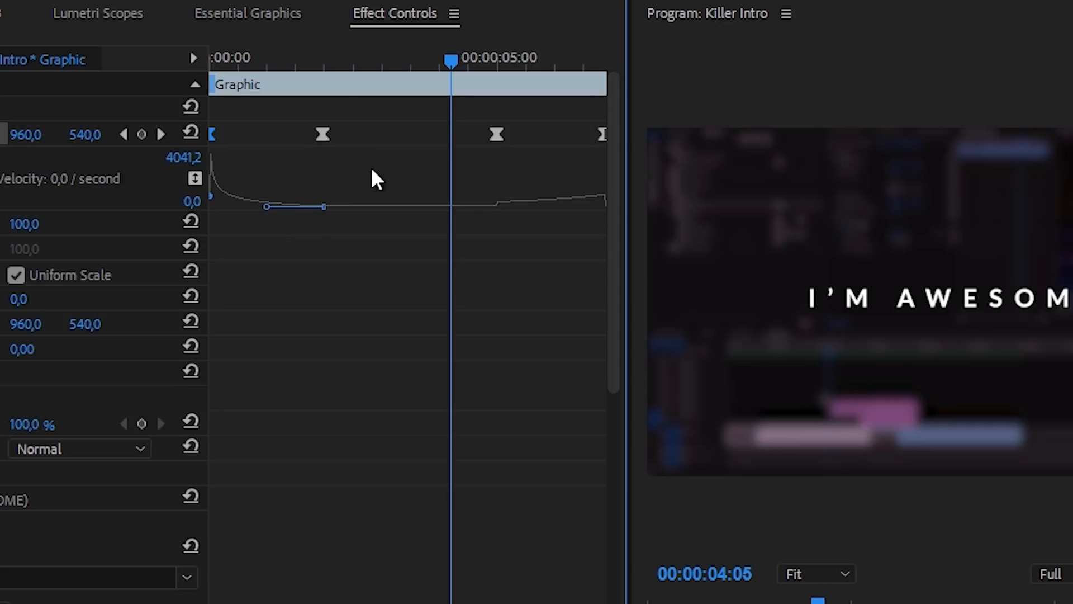
# Step: Reshape the velocity curve between the last two Position keyframes into a slow start with a steep final acceleration, and preview it
pyautogui.click(497, 134)
pyautogui.moveTo(515, 204); pyautogui.dragTo(581, 269)
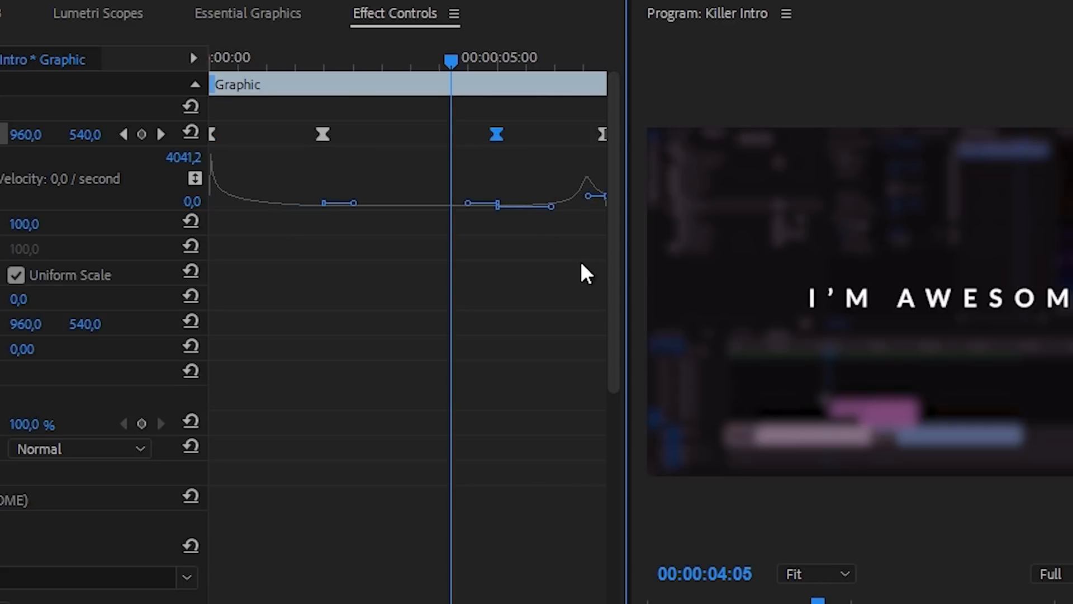
pyautogui.moveTo(591, 201); pyautogui.dragTo(618, 206)
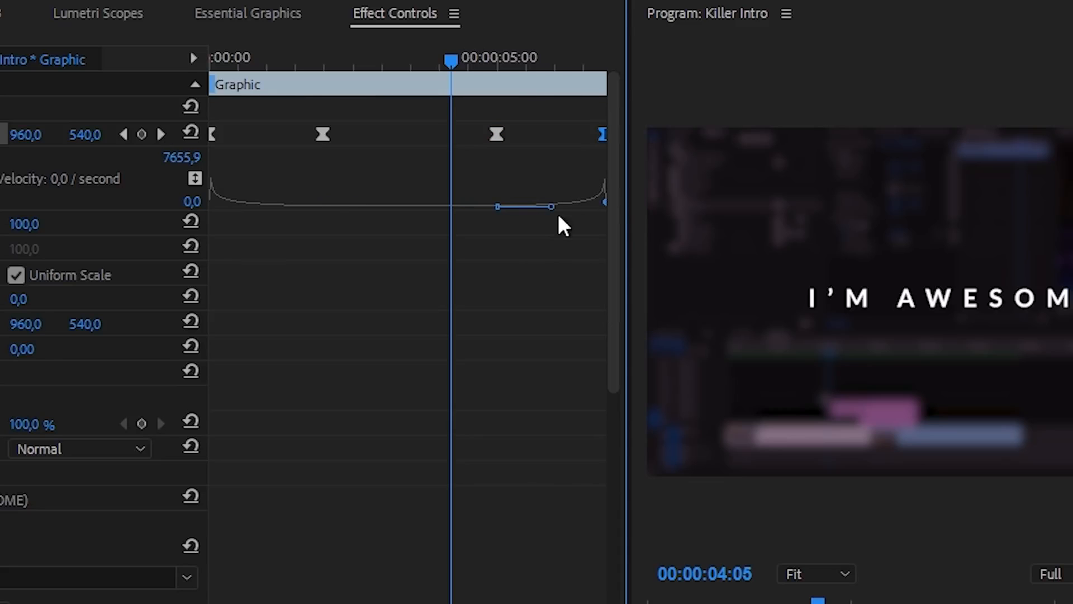
pyautogui.moveTo(444, 83); pyautogui.dragTo(194, 63)
pyautogui.press('space')
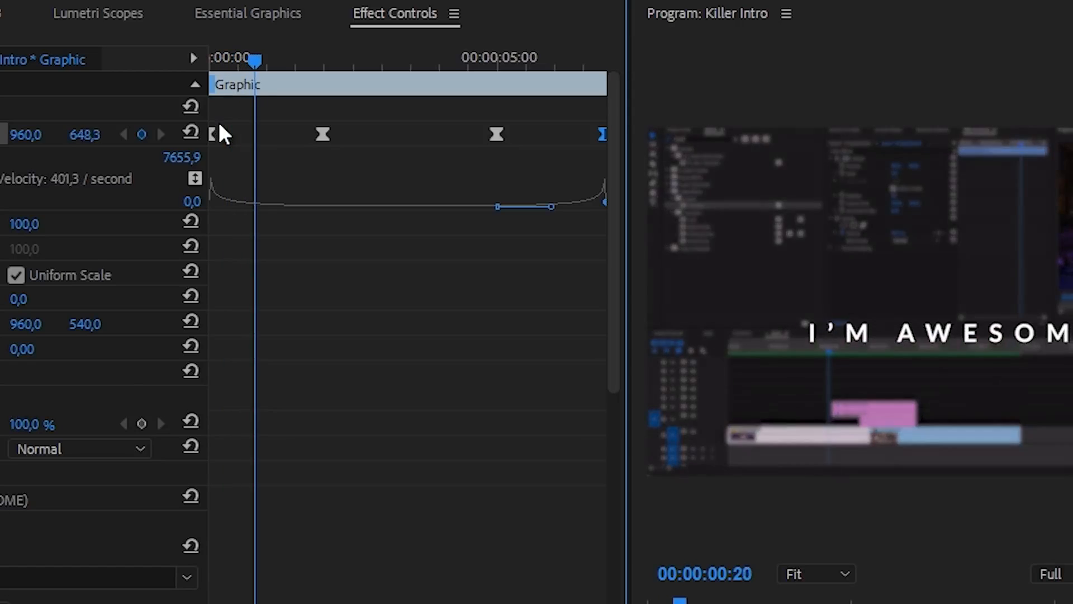
# Step: Flatten the Position velocity to zero between the 00:00:02:00 and 00:00:05:00 keyframes using their inner handles
pyautogui.click(323, 134)
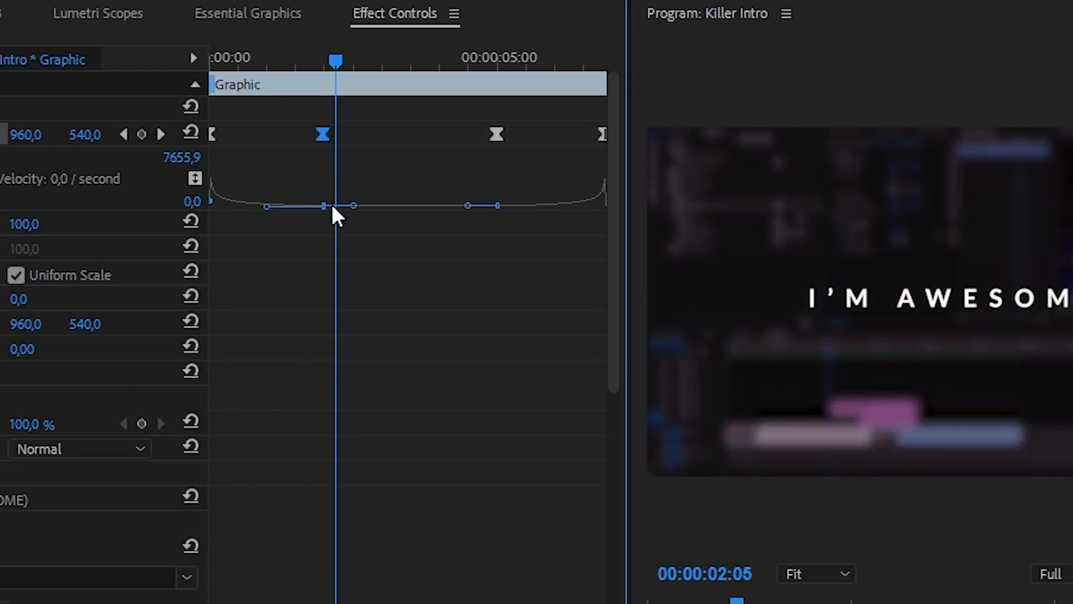
pyautogui.click(467, 207)
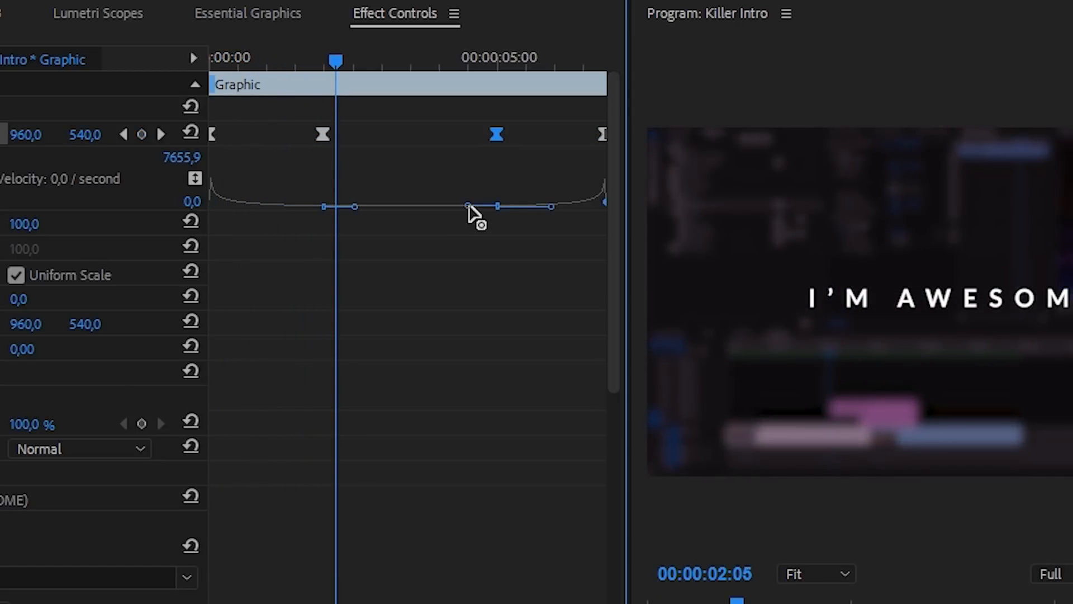
pyautogui.moveTo(467, 208); pyautogui.dragTo(463, 238)
# Step: Soften the velocity peaks by lengthening the handles of the first and last Position keyframes, and play the sequence from the start
pyautogui.moveTo(335, 60); pyautogui.dragTo(311, 60)
pyautogui.click(211, 135)
pyautogui.moveTo(214, 202); pyautogui.dragTo(222, 200)
pyautogui.click(602, 134)
pyautogui.moveTo(601, 212); pyautogui.dragTo(576, 208)
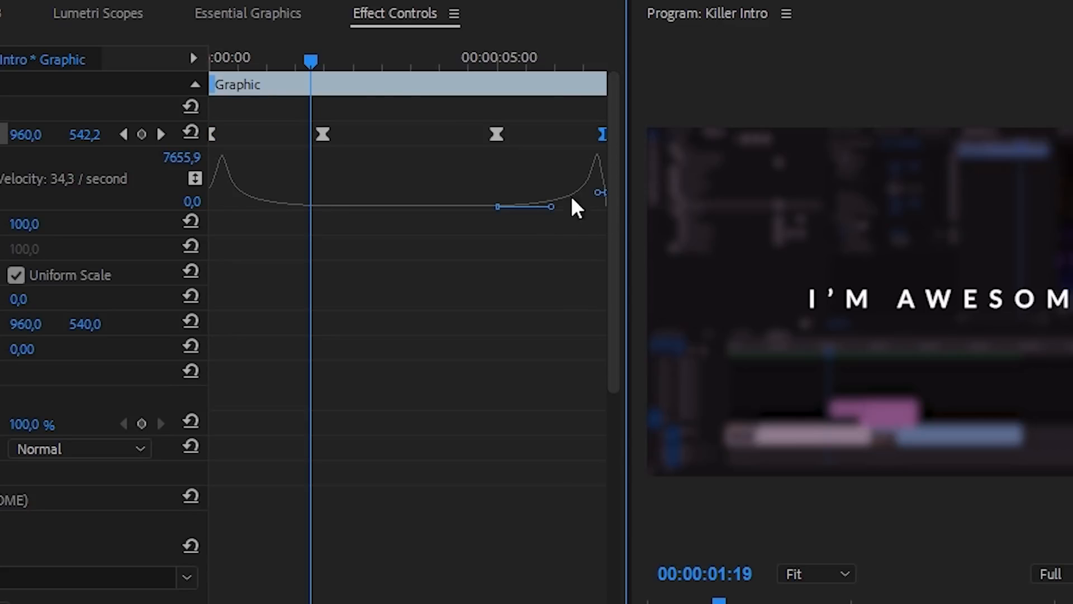
pyautogui.moveTo(312, 60); pyautogui.dragTo(115, 79)
pyautogui.press('space')
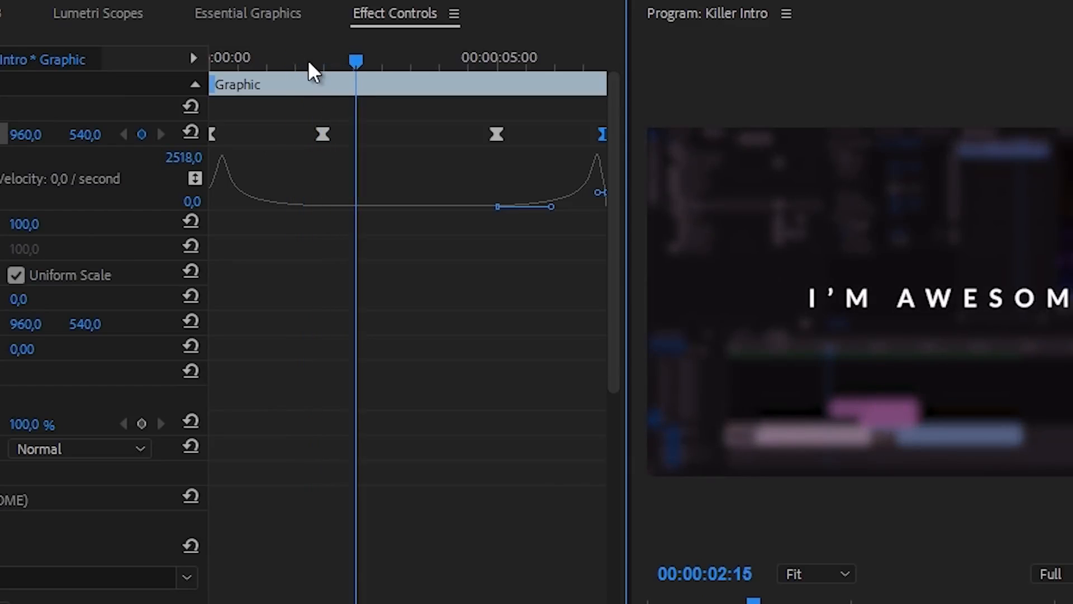
# Step: Soften both velocity peaks by shortening the outward handles of the two middle Position keyframes, and play the sequence from the start
pyautogui.moveTo(311, 62); pyautogui.dragTo(279, 58)
pyautogui.click(322, 134)
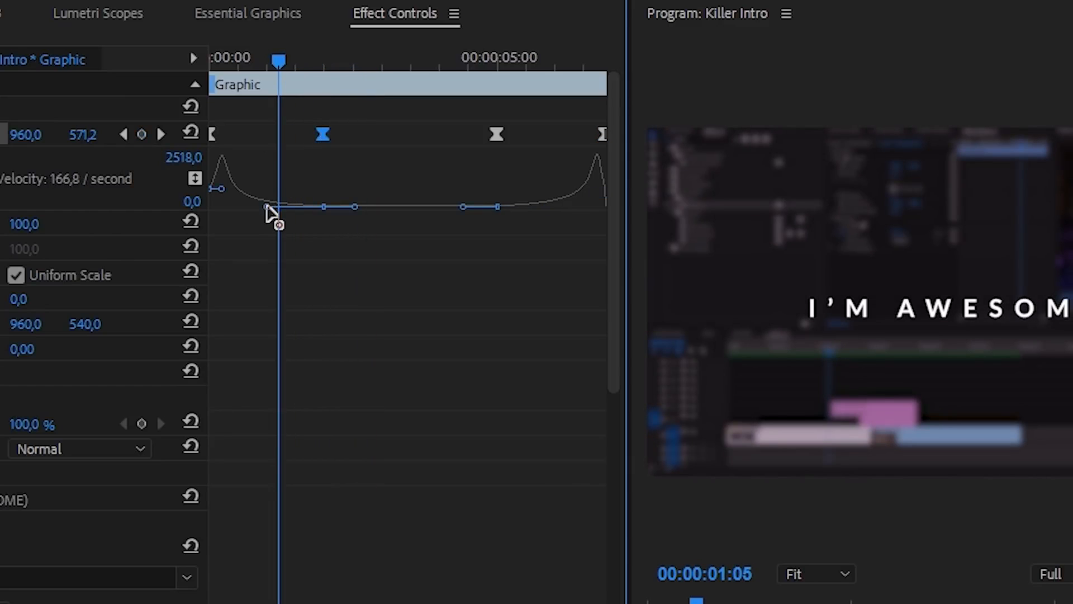
pyautogui.moveTo(269, 207); pyautogui.dragTo(278, 207)
pyautogui.click(500, 207)
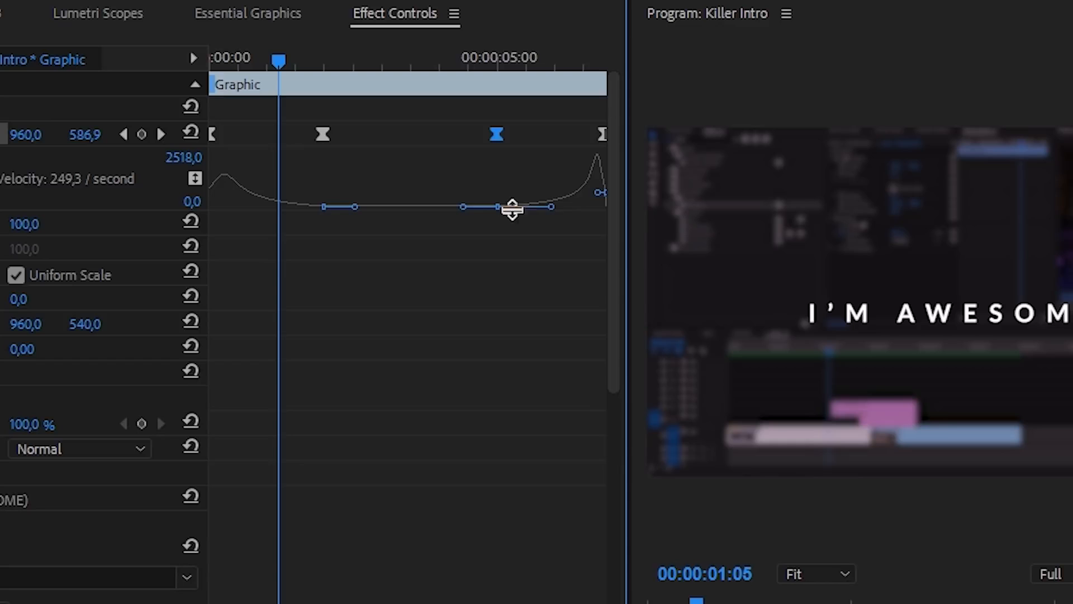
pyautogui.moveTo(552, 207); pyautogui.dragTo(544, 207)
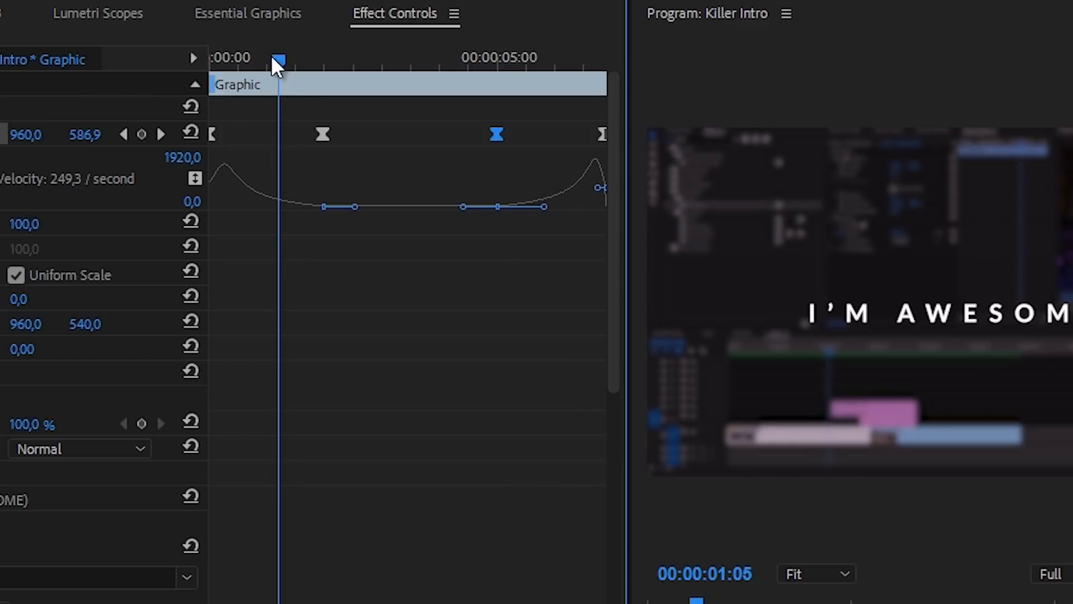
pyautogui.moveTo(276, 60); pyautogui.dragTo(106, 92)
pyautogui.press('space')
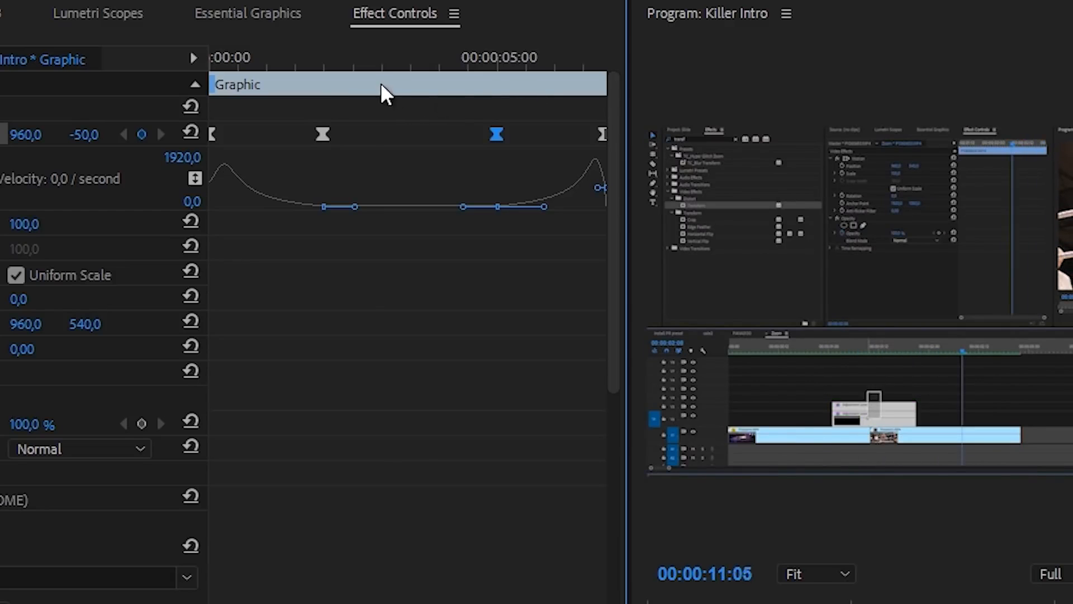
pyautogui.click(371, 68)
pyautogui.press('Home')
pyautogui.press('space')
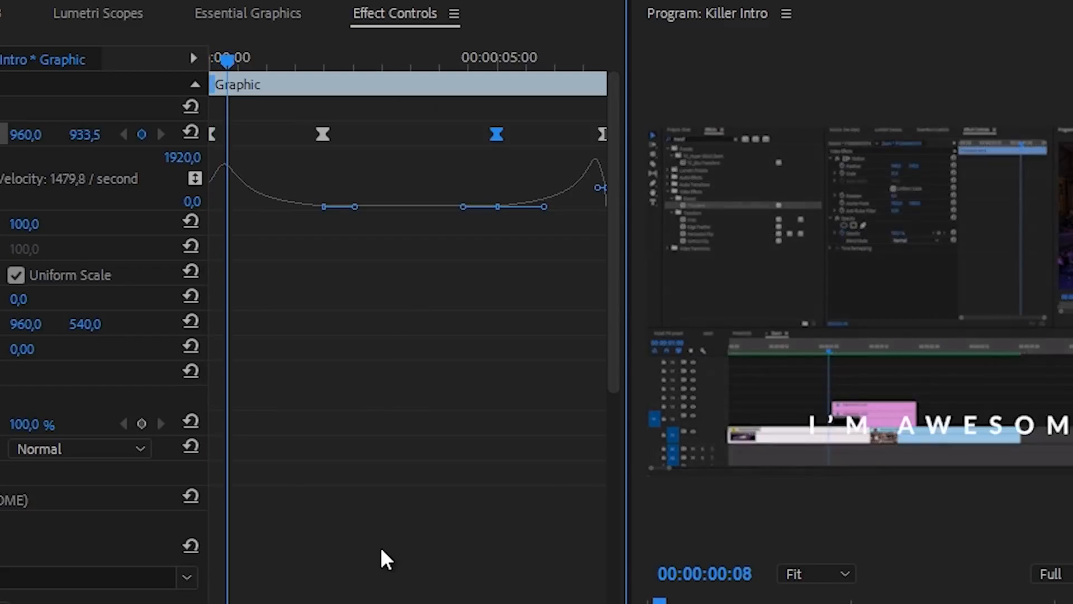
pyautogui.press('space')
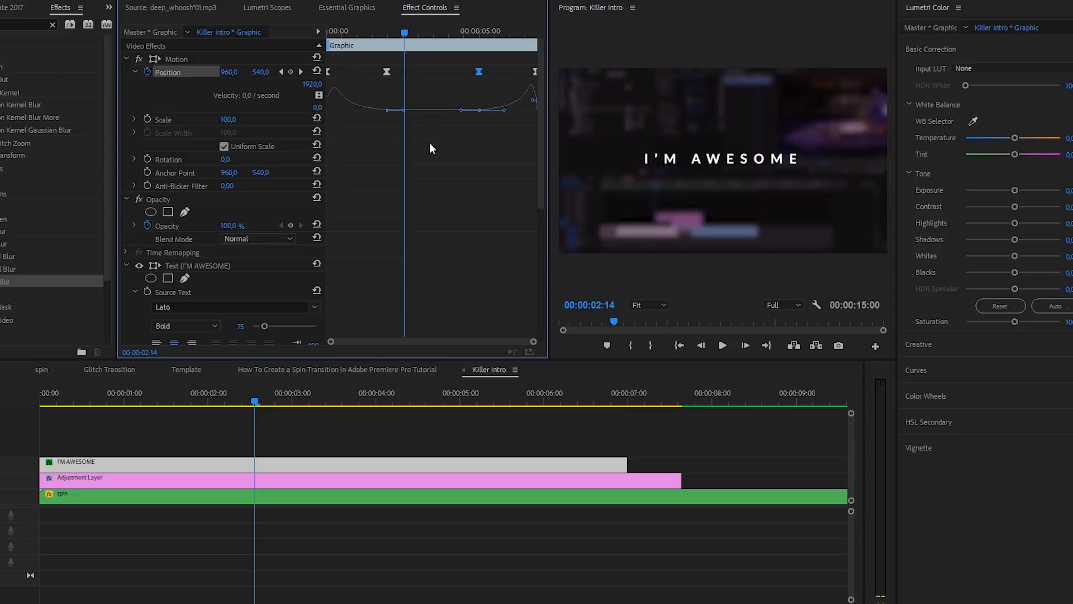
# Step: Try extending the end of the I'M AWESOME clip past the adjustment layer, and undo the change
pyautogui.moveTo(627, 464); pyautogui.dragTo(785, 464)
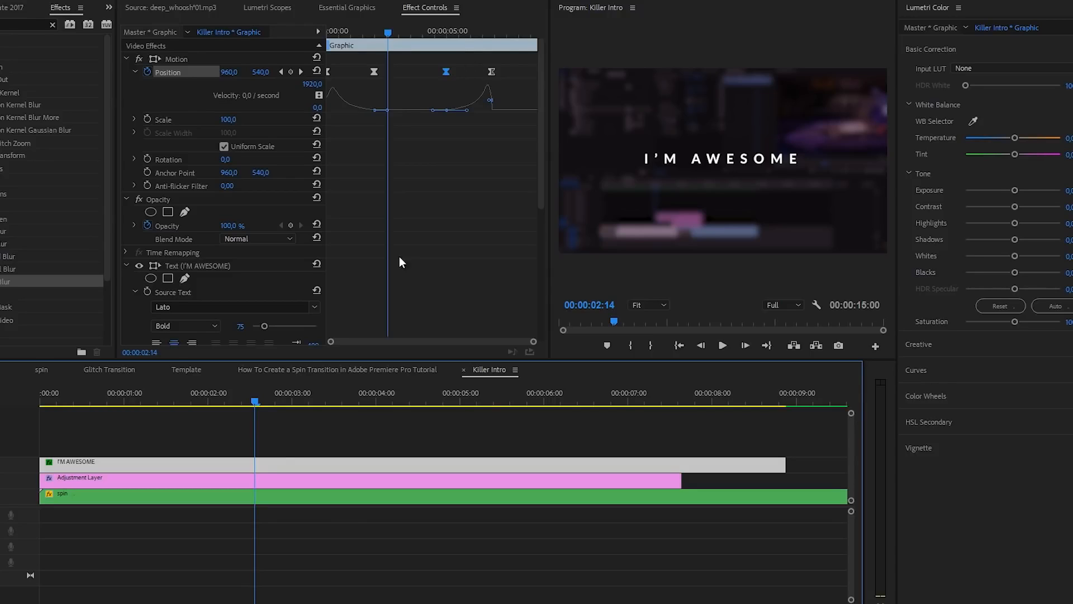
pyautogui.hotkey('ctrl', 'z')
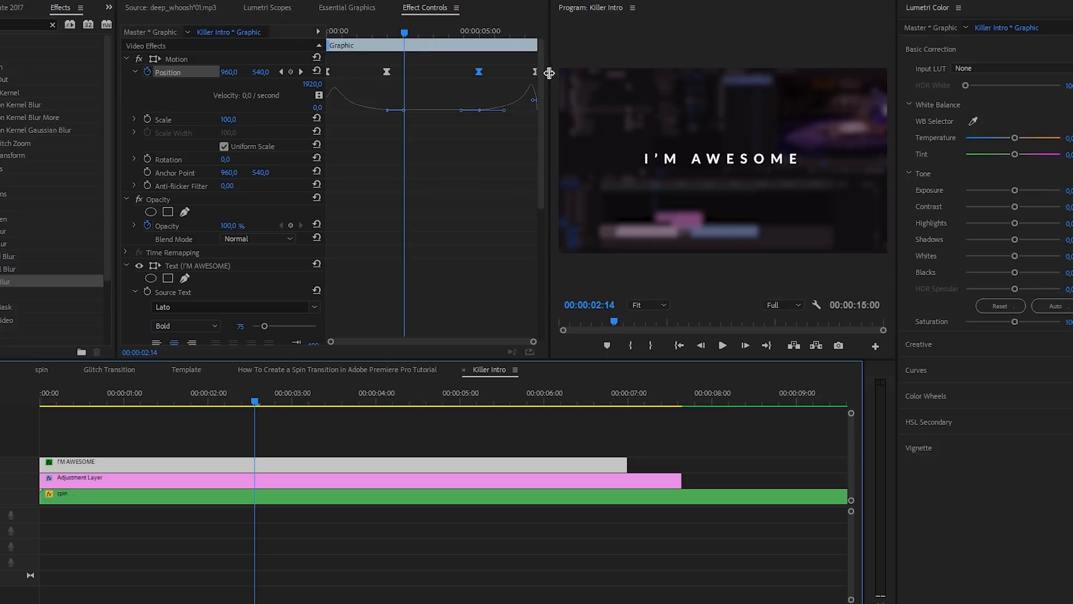
# Step: Set the title graphic's protected intro duration to 00:00:02:06 and its outro duration to 00:00:02:04
pyautogui.moveTo(550, 73); pyautogui.dragTo(604, 62)
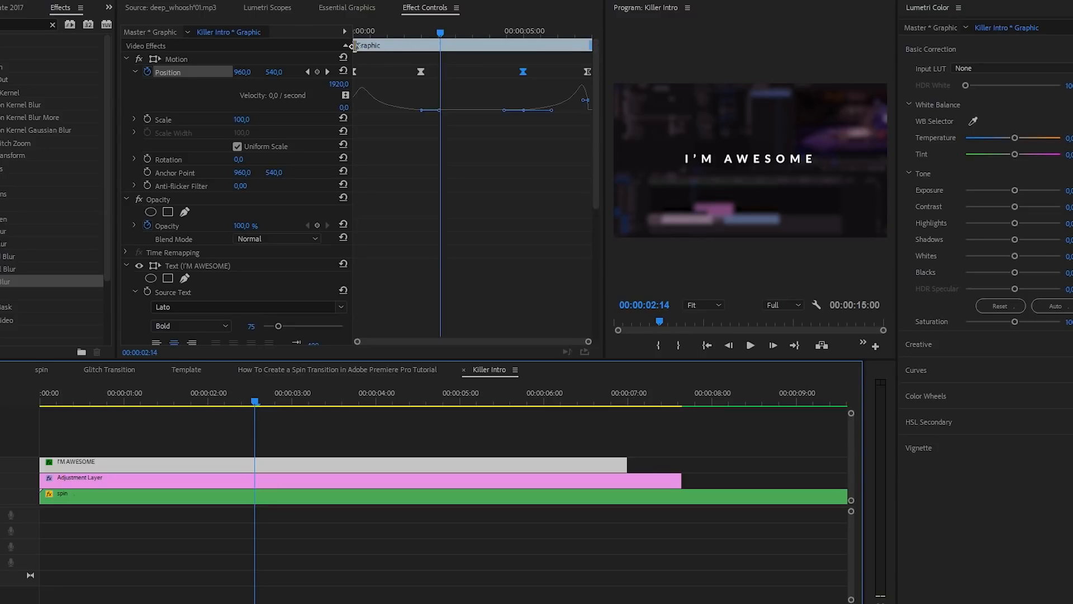
pyautogui.moveTo(351, 45); pyautogui.dragTo(431, 44)
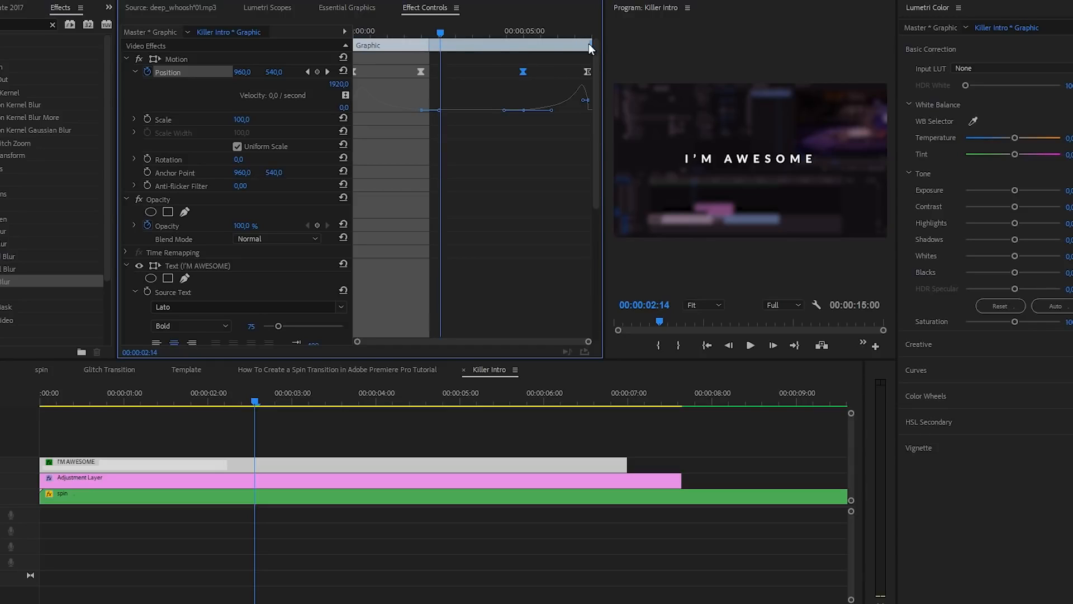
pyautogui.moveTo(590, 47); pyautogui.dragTo(519, 51)
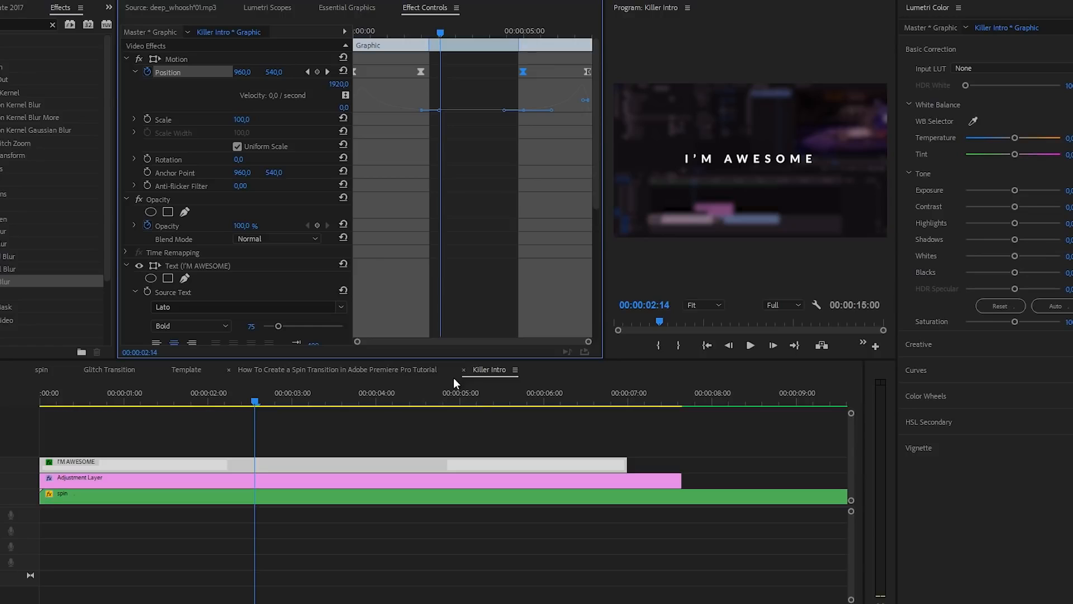
# Step: Try shortening the I'M AWESOME clip from its end with the protected intro and outro in place, and undo the trim
pyautogui.scroll(-2, 493, 438)
pyautogui.moveTo(351, 464); pyautogui.dragTo(238, 459)
pyautogui.hotkey('ctrl', 'z')
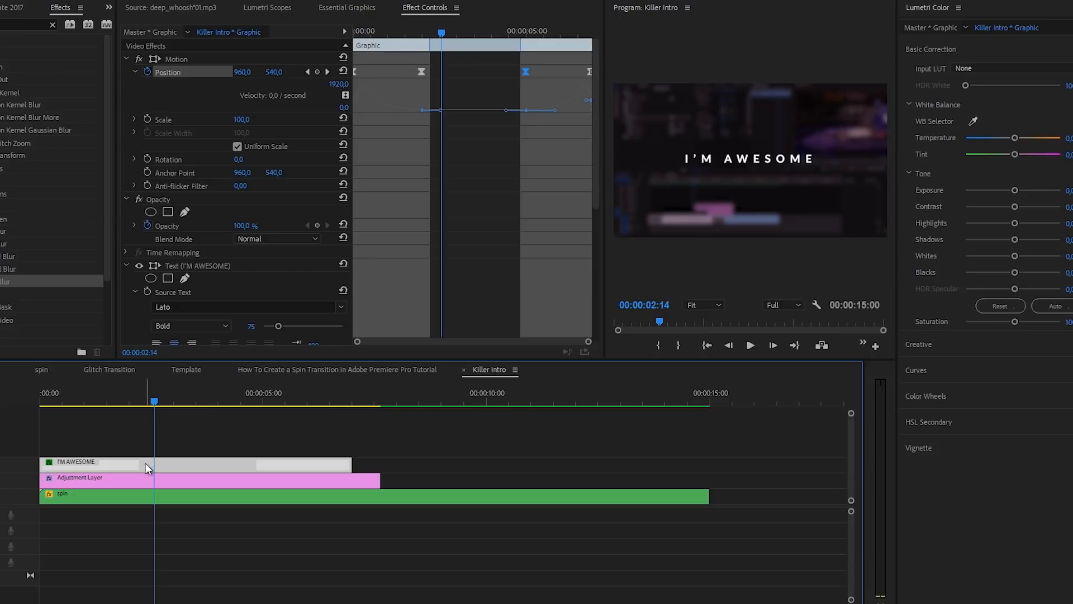
# Step: Duplicate the I'M AWESOME clip onto the track above and lower the copy's text to a vertical position of 595
pyautogui.moveTo(145, 463); pyautogui.dragTo(146, 447)
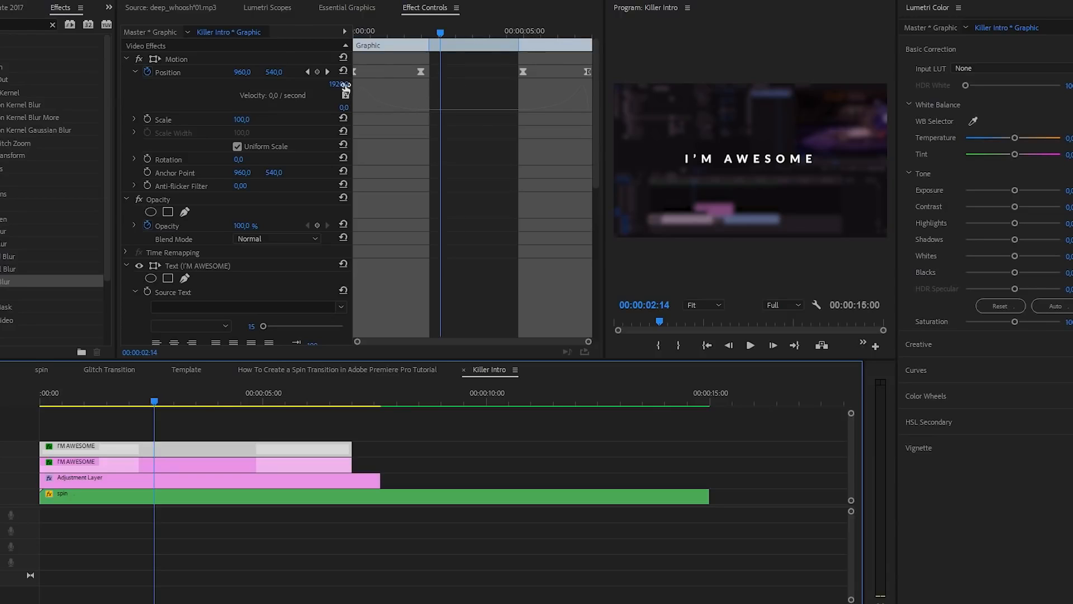
pyautogui.click(171, 70)
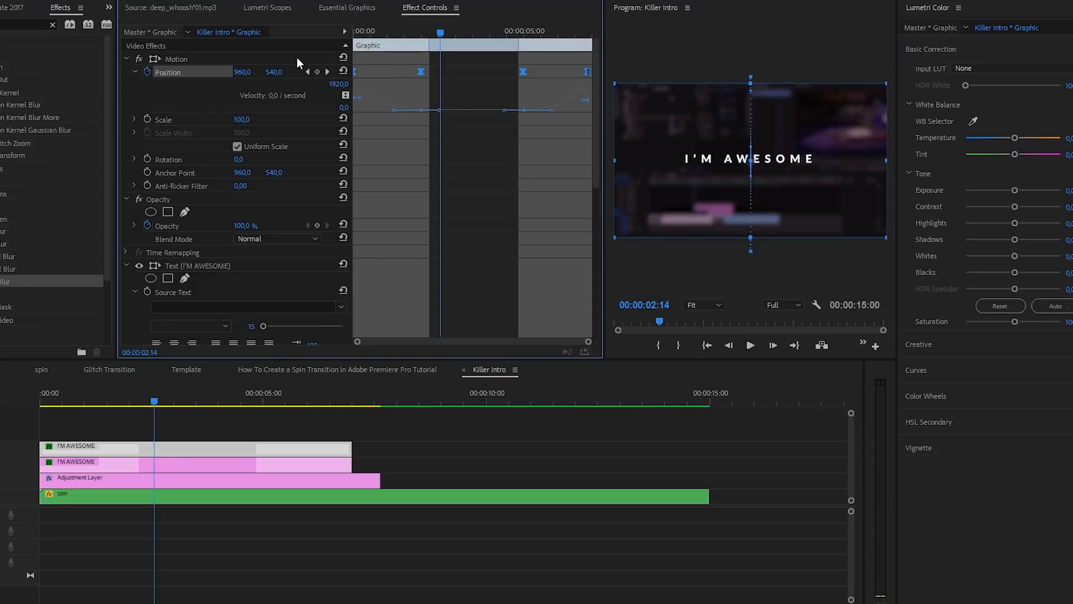
pyautogui.click(352, 10)
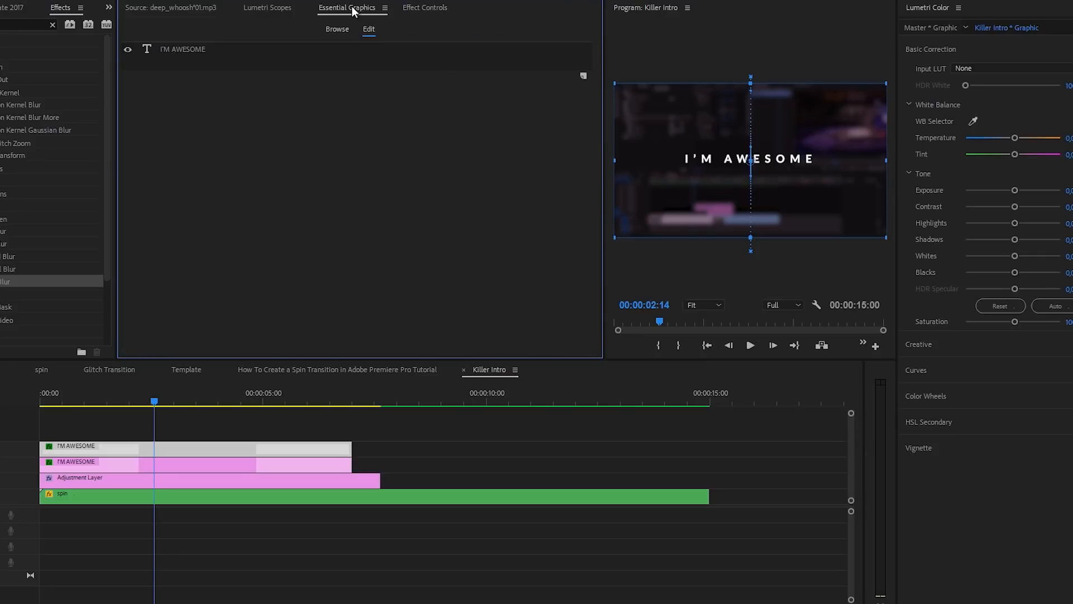
pyautogui.click(205, 48)
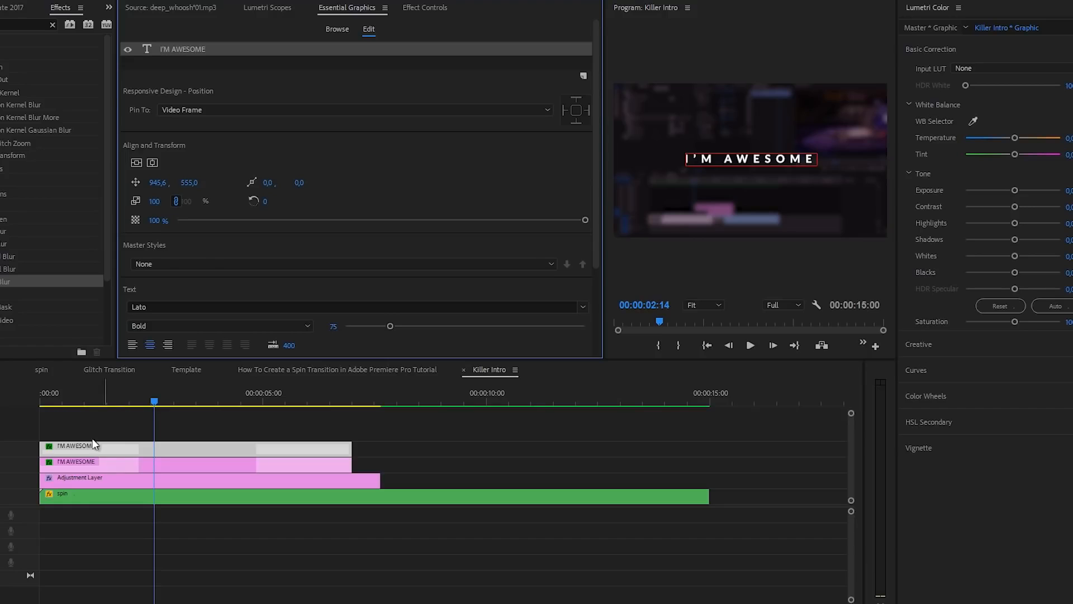
pyautogui.moveTo(190, 184); pyautogui.dragTo(287, 192)
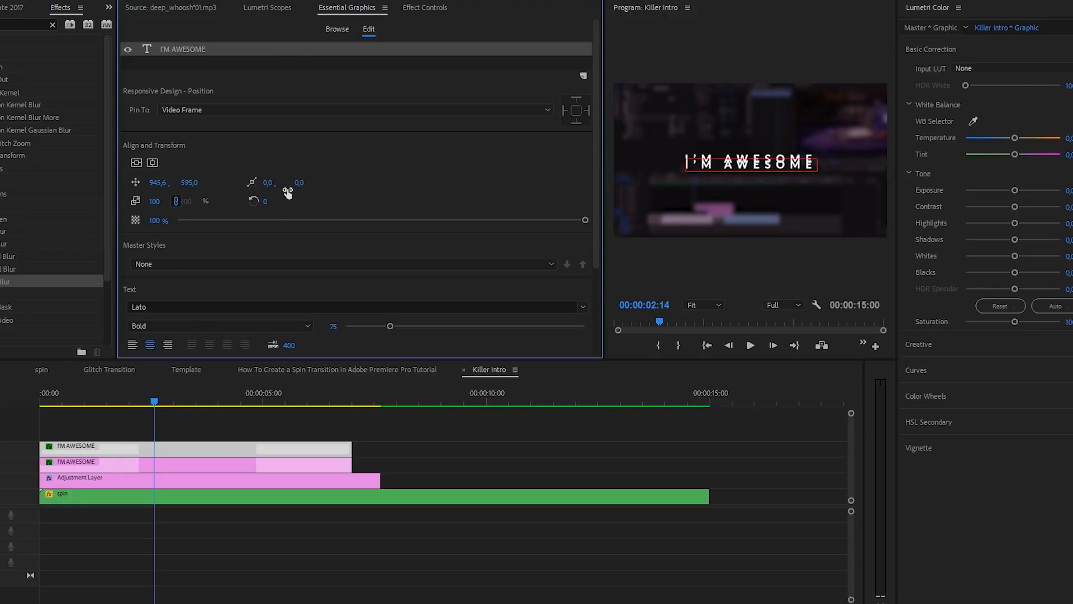
# Step: Raise the text of the original I'M AWESOME clip on the lower track to a vertical position of 532
pyautogui.click(146, 464)
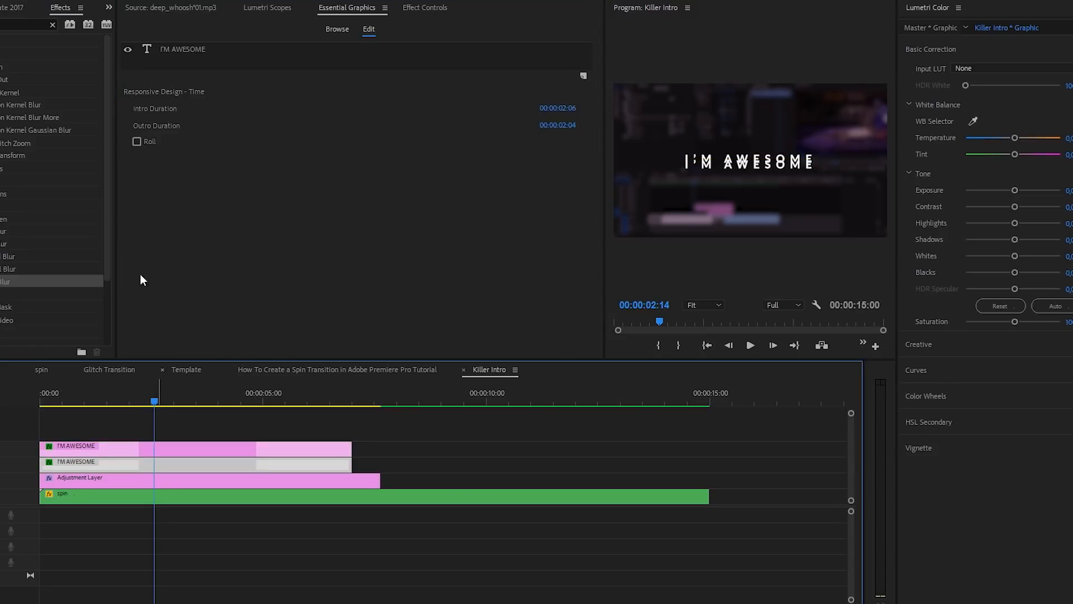
pyautogui.click(180, 48)
pyautogui.moveTo(188, 184); pyautogui.dragTo(178, 185)
# Step: Style the duplicated clip's text as Lato Light with a font size of 61 and tracking of 1000
pyautogui.click(149, 463)
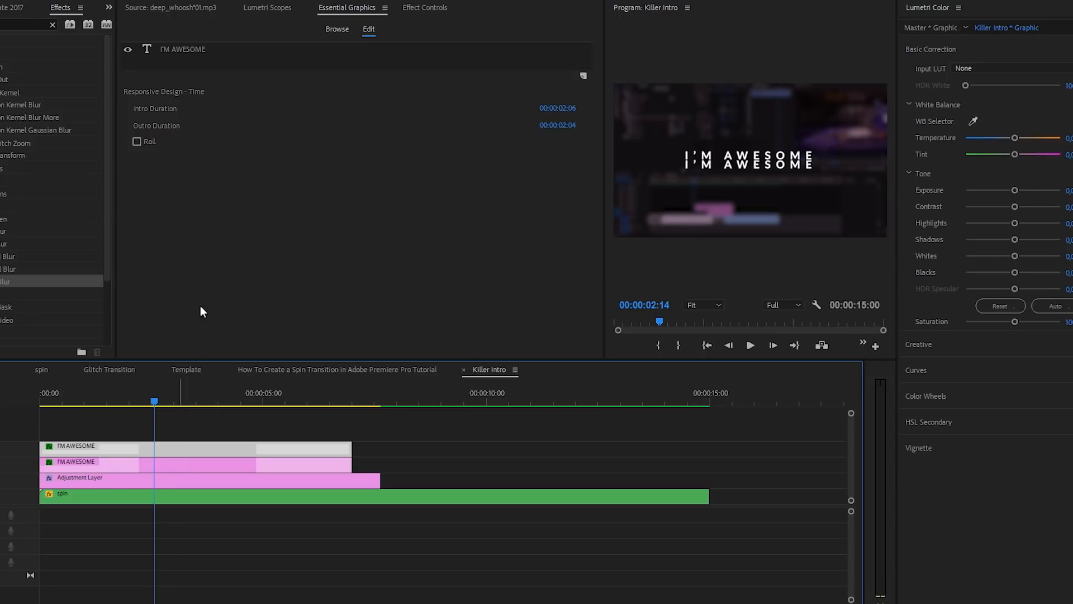
pyautogui.click(191, 49)
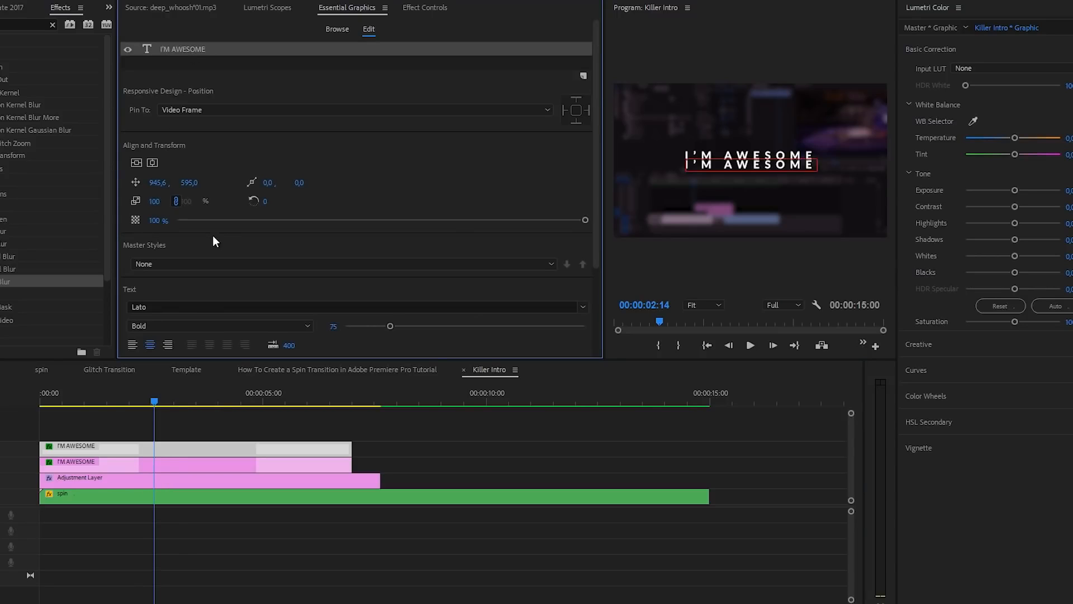
pyautogui.click(161, 325)
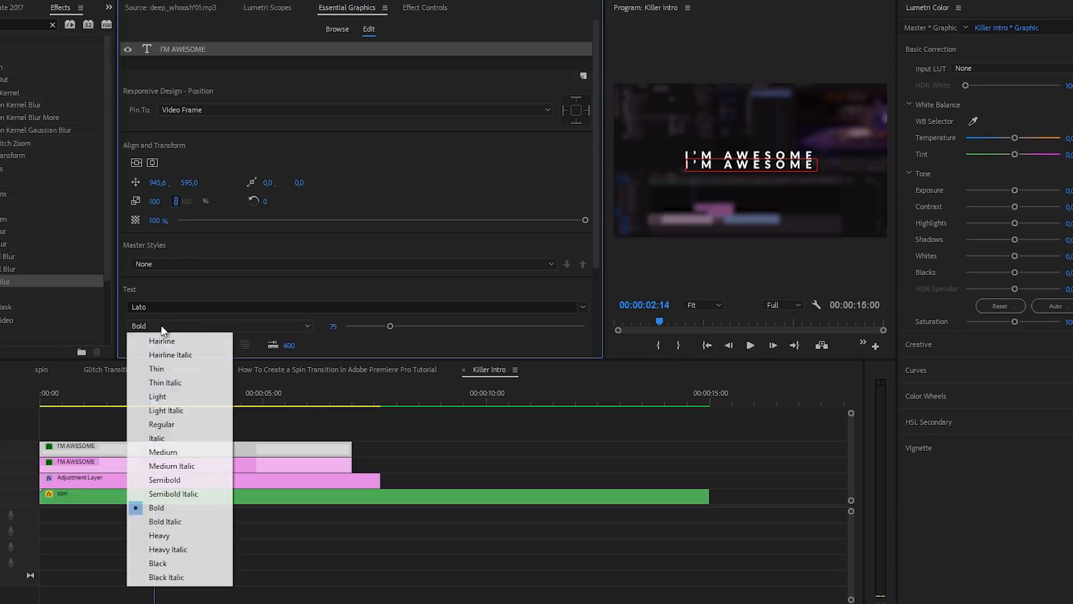
pyautogui.click(167, 396)
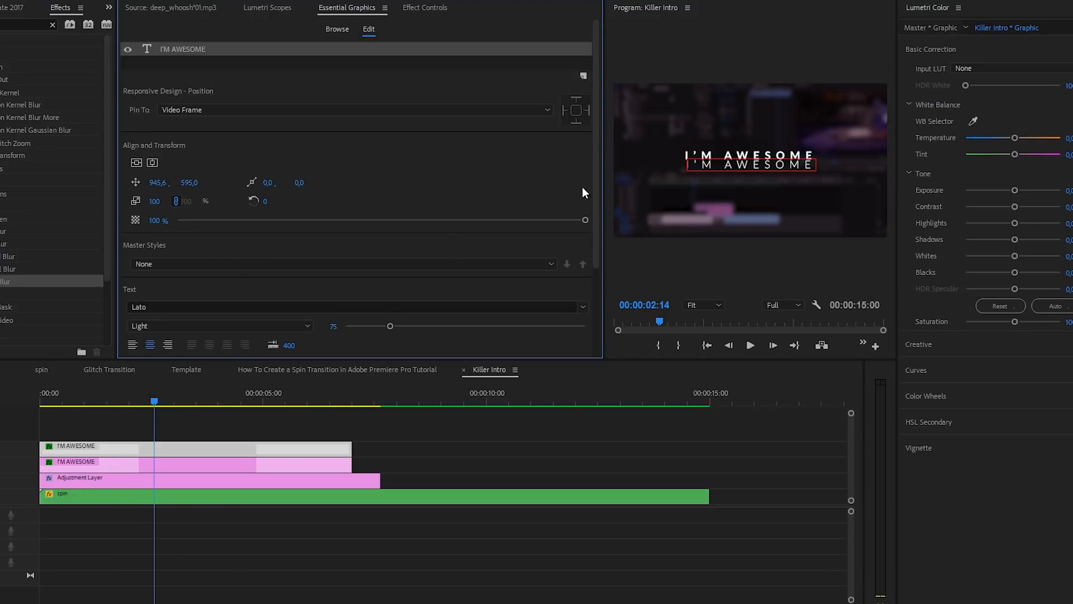
pyautogui.scroll(-1, 596, 213)
pyautogui.scroll(-3, 595, 213)
pyautogui.moveTo(391, 249); pyautogui.dragTo(381, 248)
pyautogui.moveTo(144, 286); pyautogui.dragTo(158, 290)
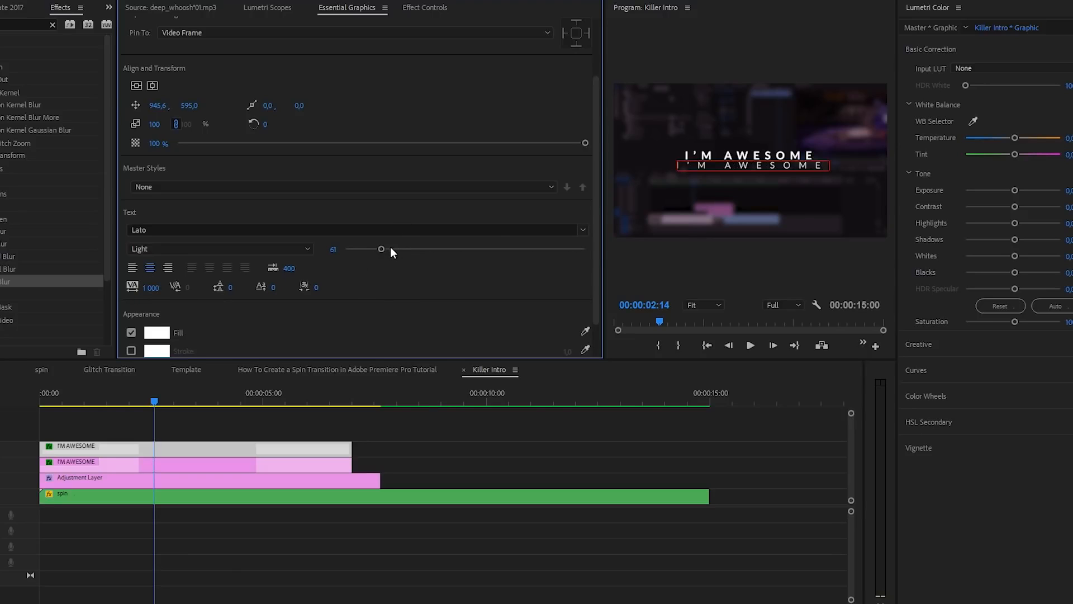
# Step: Replace the duplicated title's text with "SUBSCRIBE FOR MORE"
pyautogui.click(749, 165)
pyautogui.hotkey('ctrl', 'a')
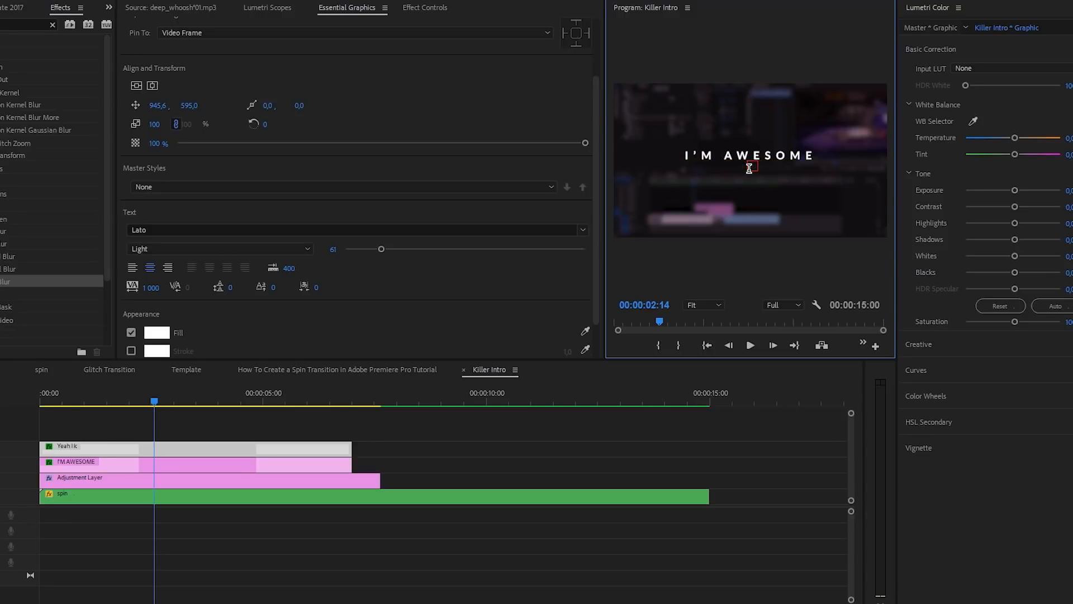
pyautogui.write('SUBSCRIBE FOR MORE')
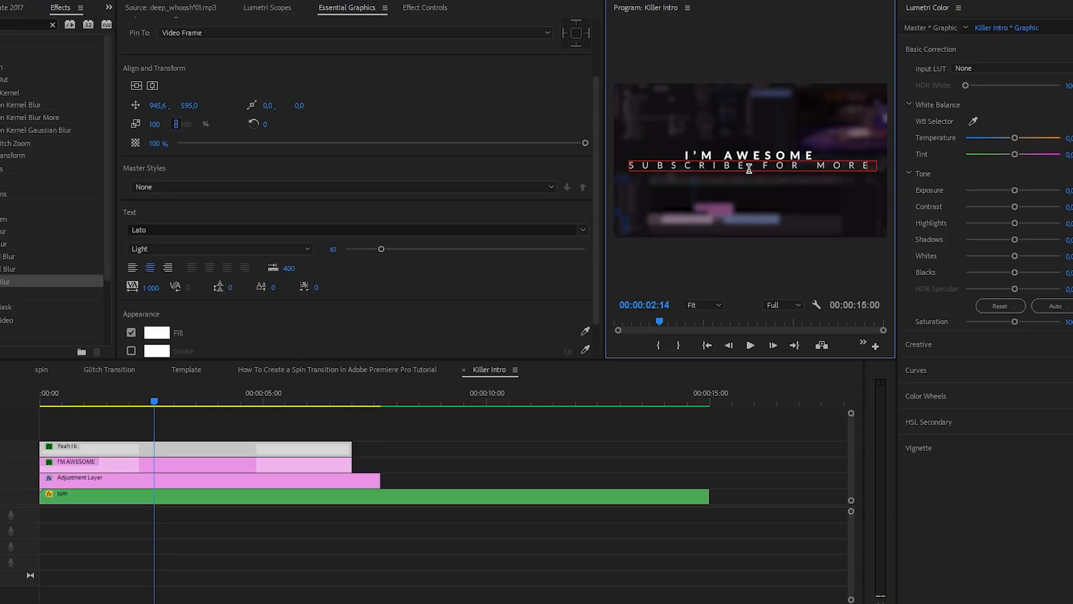
# Step: Set the whole SUBSCRIBE FOR MORE text to font size 50 and tracking 750
pyautogui.hotkey('ctrl', 'a')
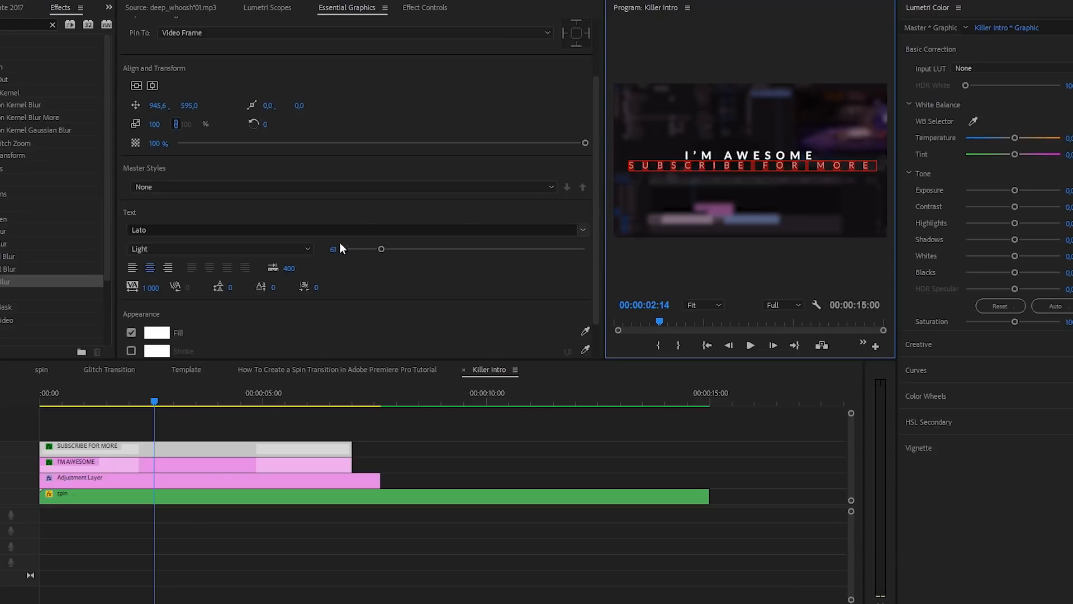
pyautogui.moveTo(381, 249); pyautogui.dragTo(374, 246)
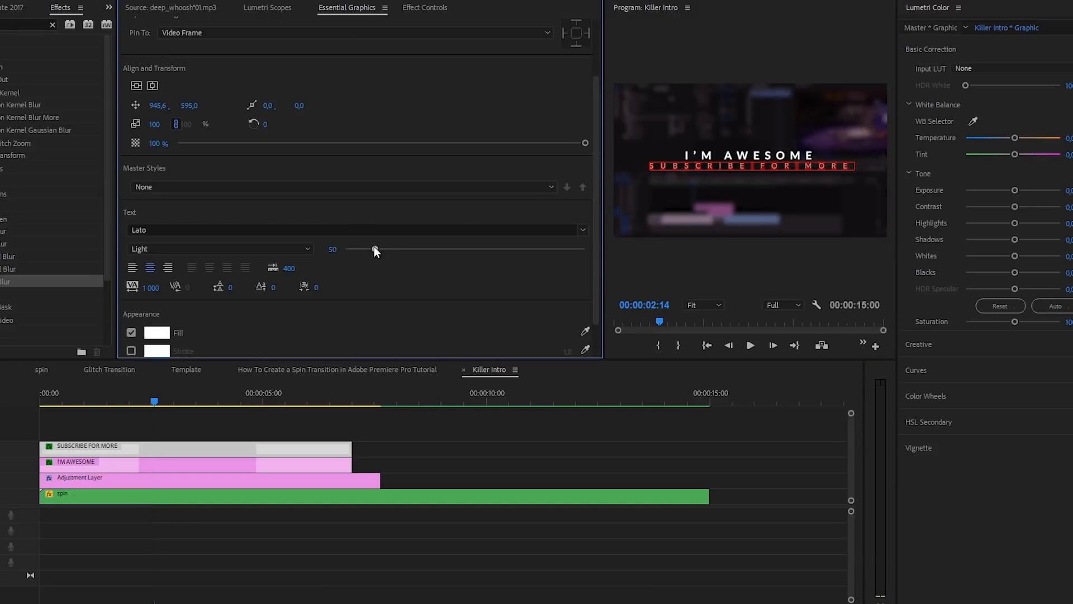
pyautogui.click(729, 162)
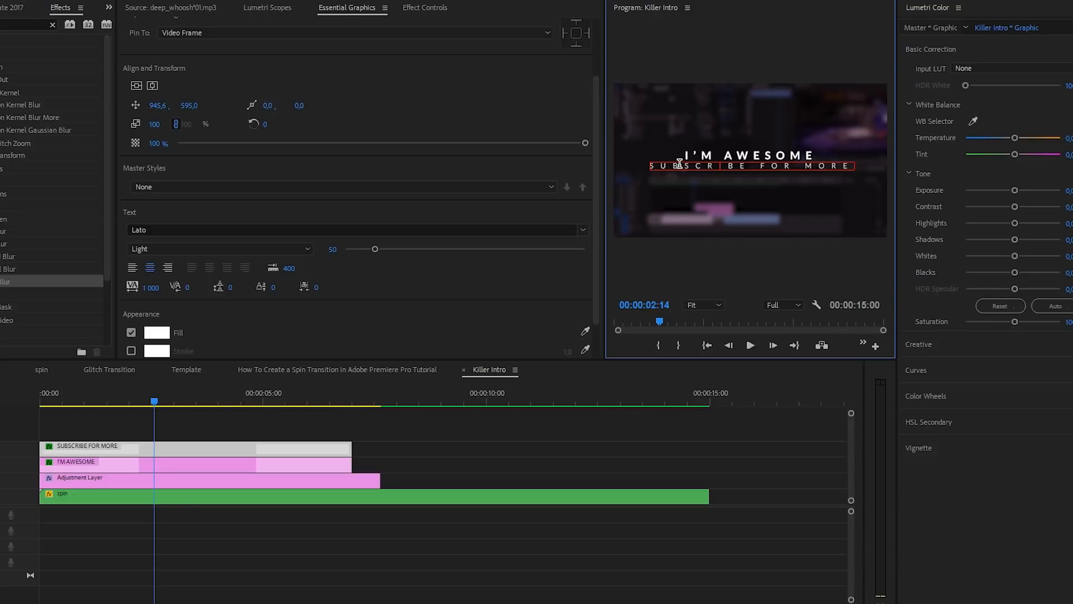
pyautogui.hotkey('ctrl', 'a')
pyautogui.click(151, 287)
pyautogui.write('7')
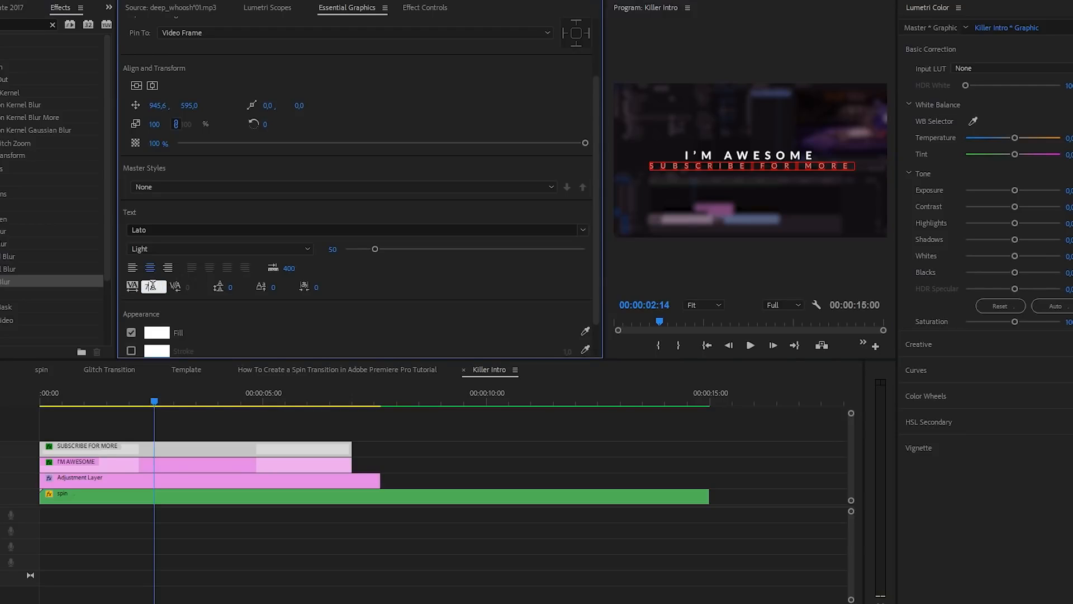
pyautogui.write('50')
pyautogui.press('Return')
pyautogui.click(713, 164)
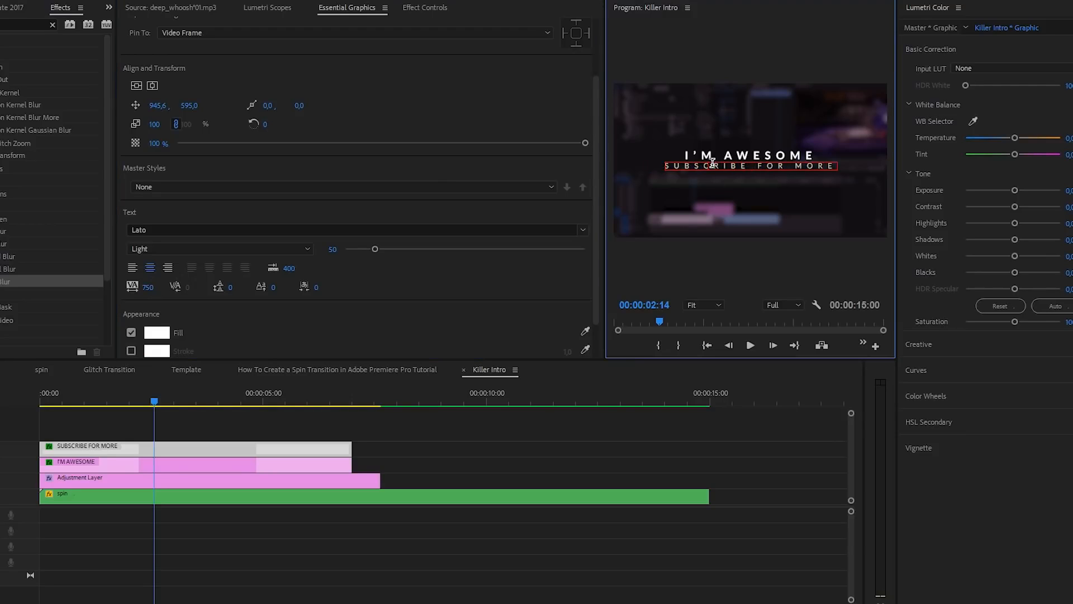
# Step: Enlarge the I'M AWESOME text to font size 100, and play the sequence from the start
pyautogui.click(192, 464)
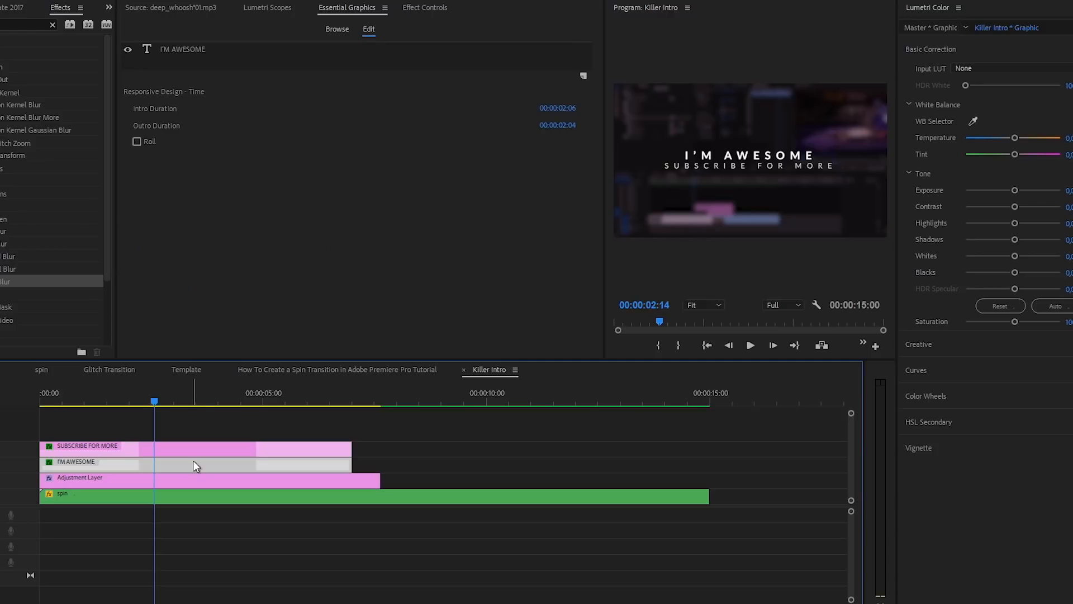
pyautogui.click(195, 49)
pyautogui.moveTo(392, 324); pyautogui.dragTo(406, 326)
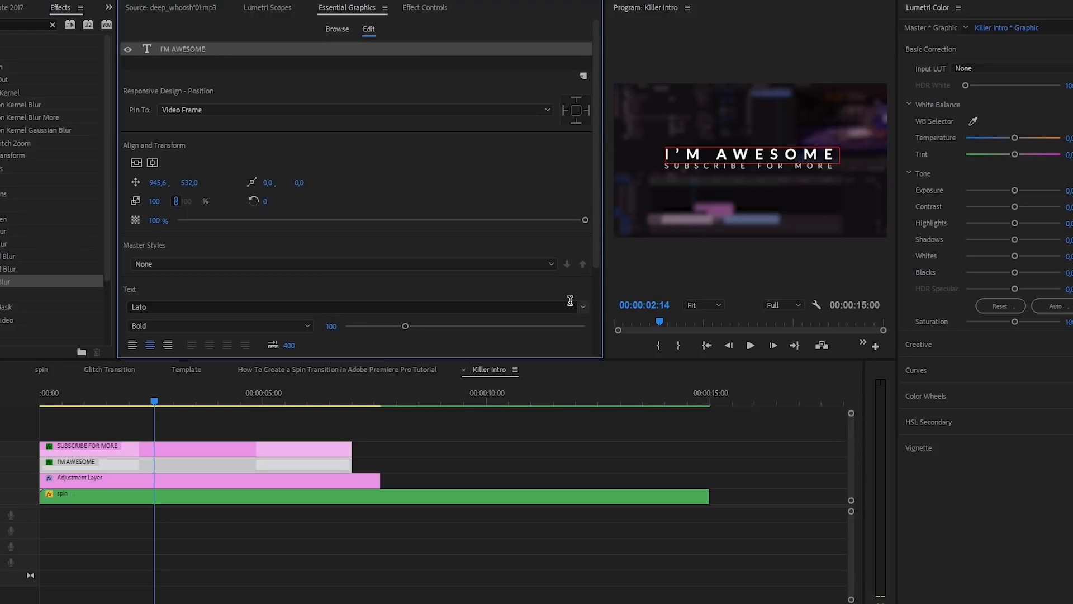
pyautogui.click(495, 417)
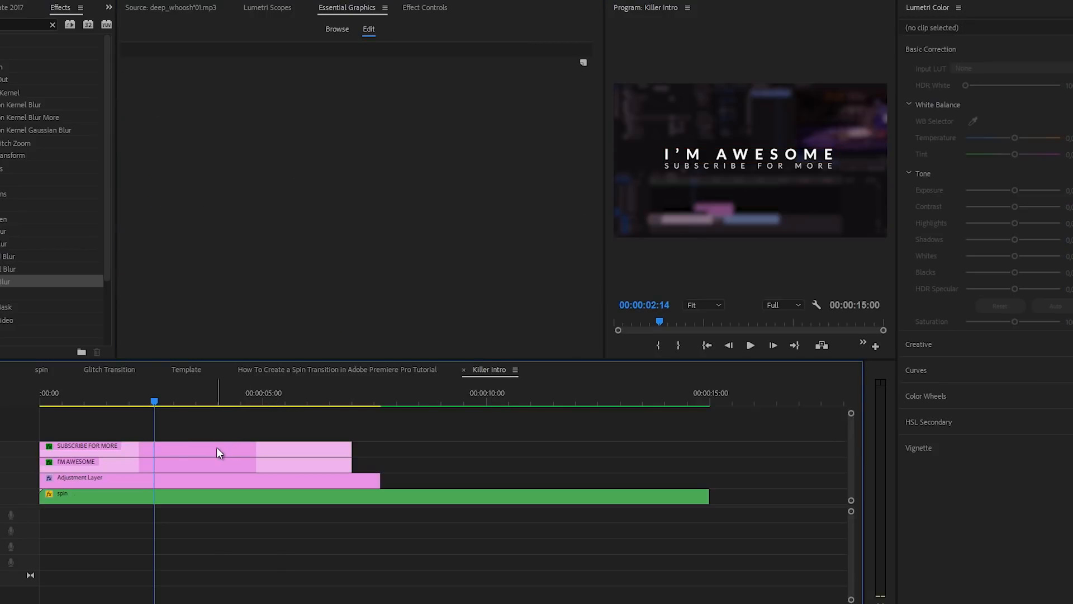
pyautogui.moveTo(156, 401); pyautogui.dragTo(21, 416)
pyautogui.press('space')
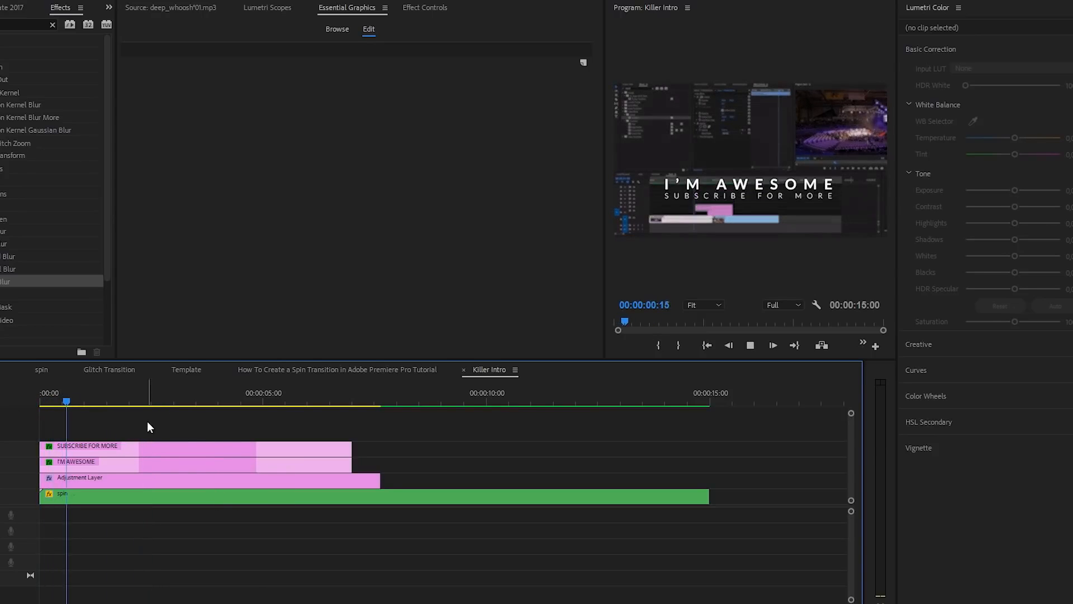
pyautogui.press('space')
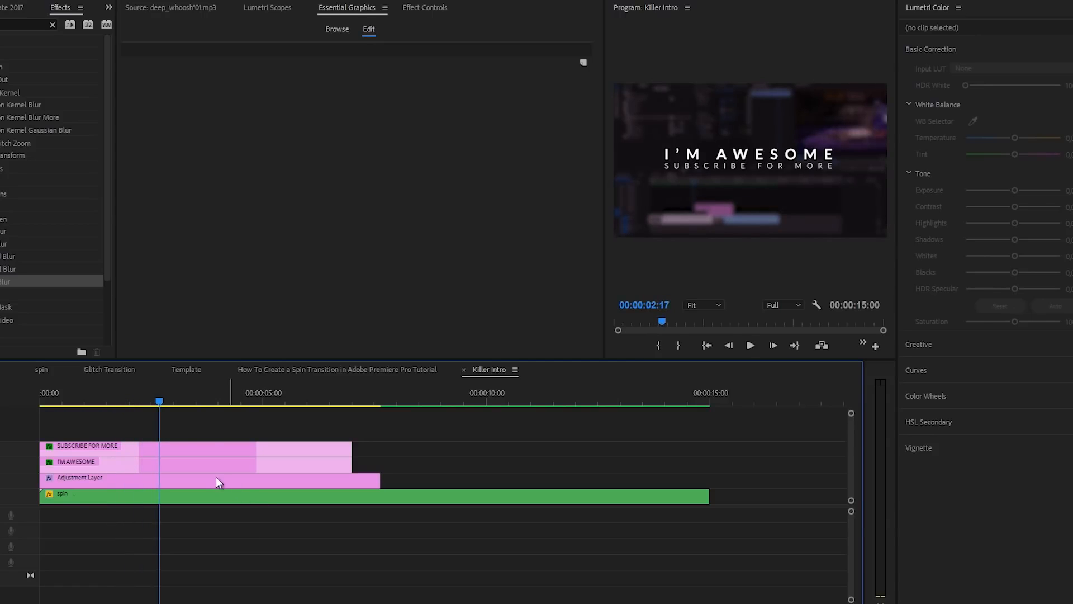
# Step: Draw a rectangle around both titles in the SUBSCRIBE FOR MORE graphic, centered horizontally and at vertical position 389
pyautogui.click(199, 447)
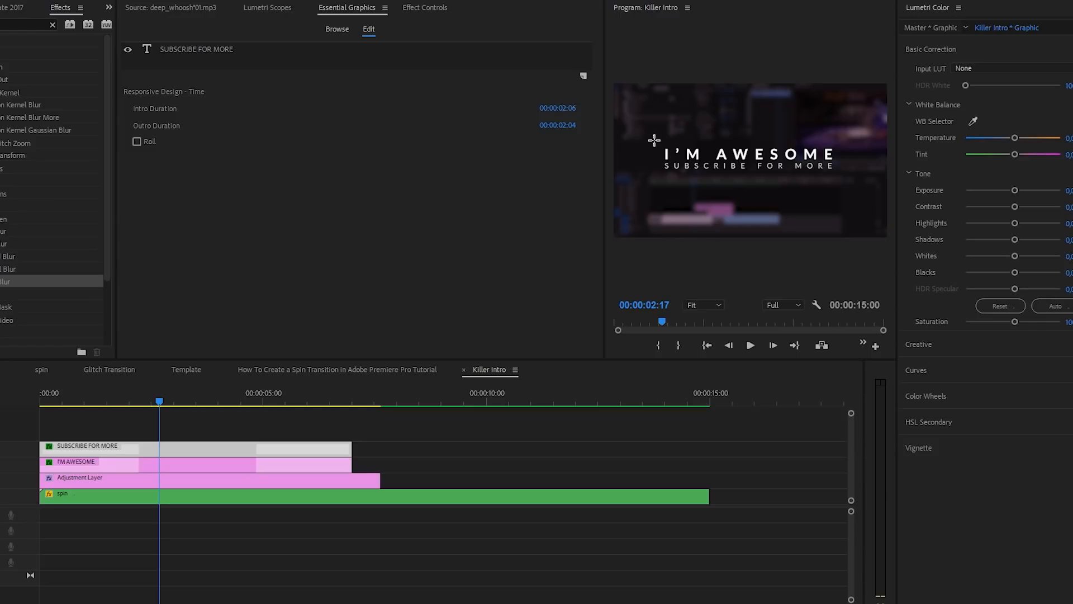
pyautogui.moveTo(811, 180); pyautogui.dragTo(848, 178)
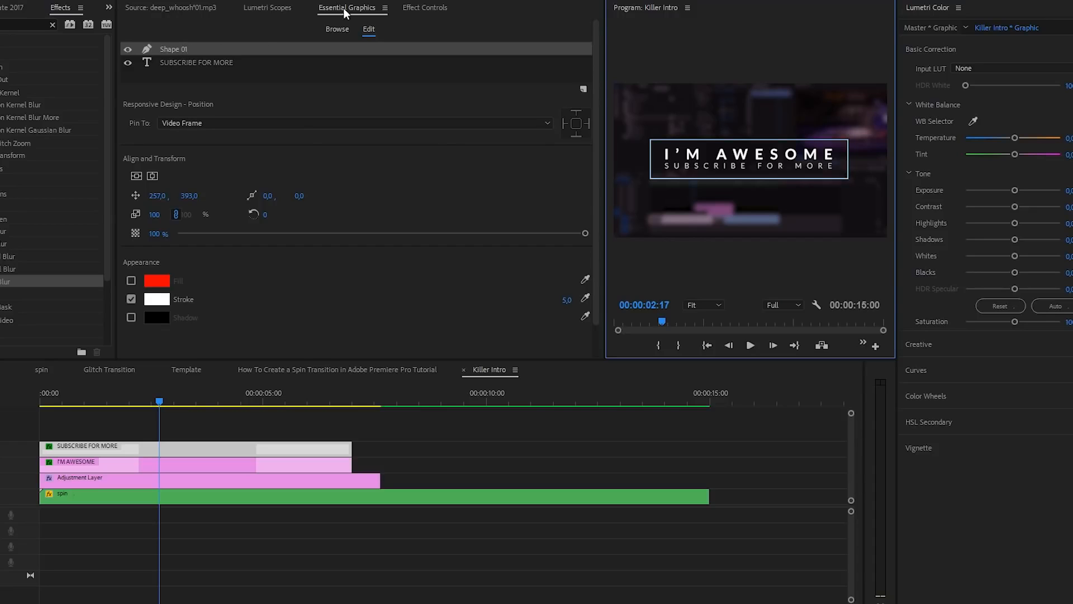
pyautogui.click(136, 176)
pyautogui.click(152, 175)
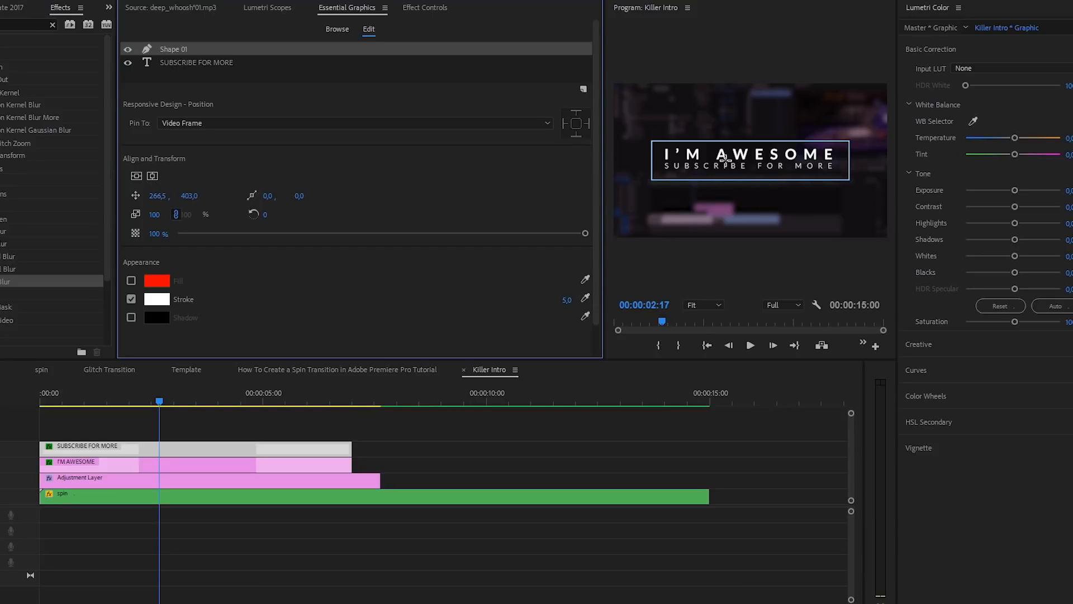
pyautogui.moveTo(191, 199); pyautogui.dragTo(152, 219)
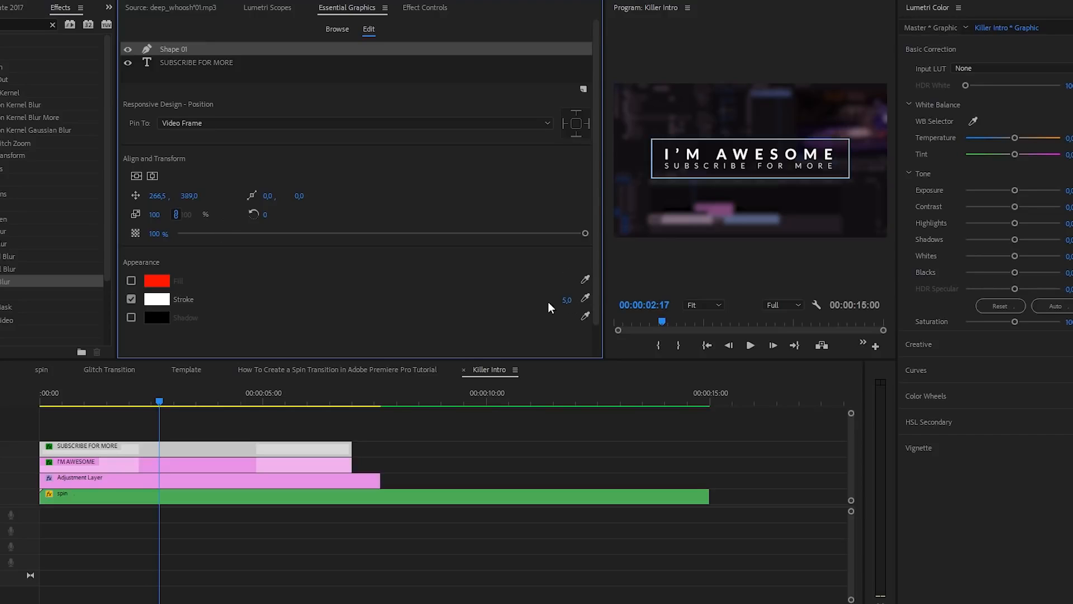
# Step: Try the rectangle with its red fill switched on and its stroke switched off, restoring both
pyautogui.click(131, 280)
pyautogui.click(131, 280)
pyautogui.click(130, 280)
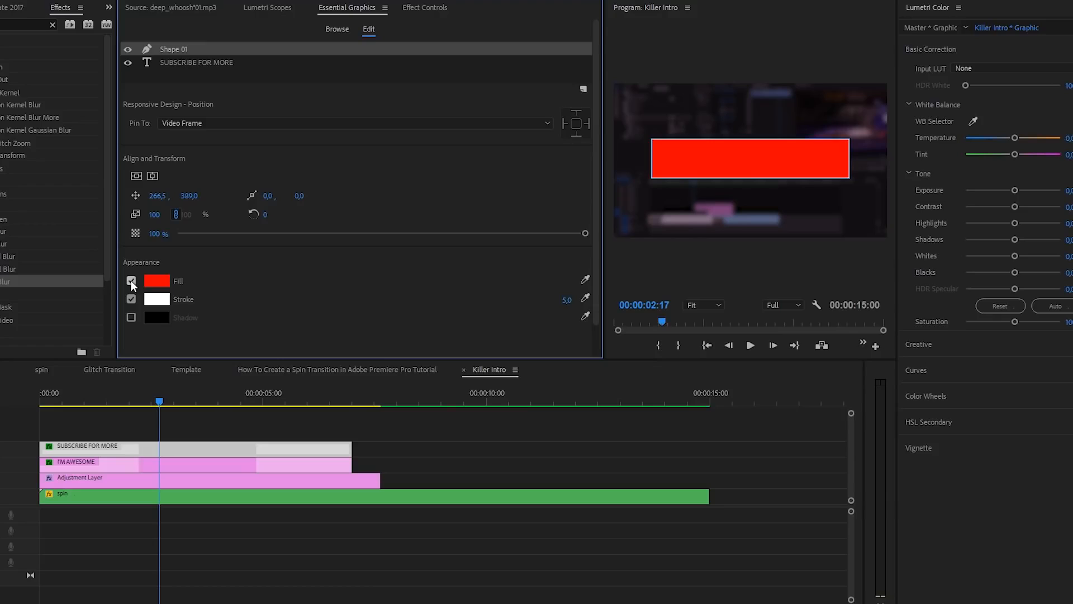
pyautogui.click(131, 280)
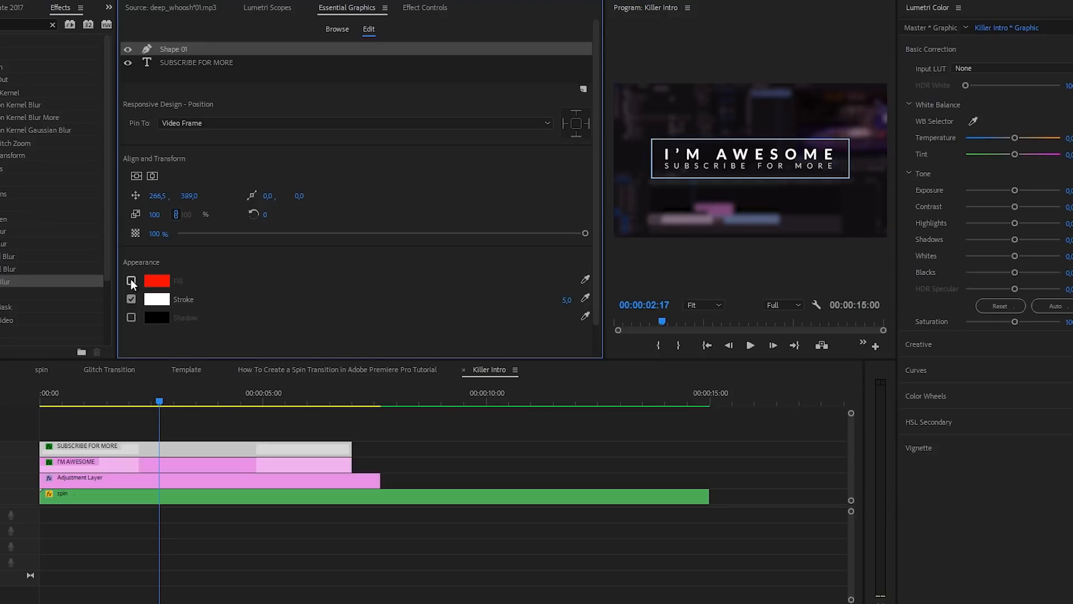
pyautogui.click(132, 300)
pyautogui.click(131, 299)
# Step: Set the rectangle's white stroke width to 7 and deselect the graphic
pyautogui.click(567, 300)
pyautogui.write('7')
pyautogui.press('Return')
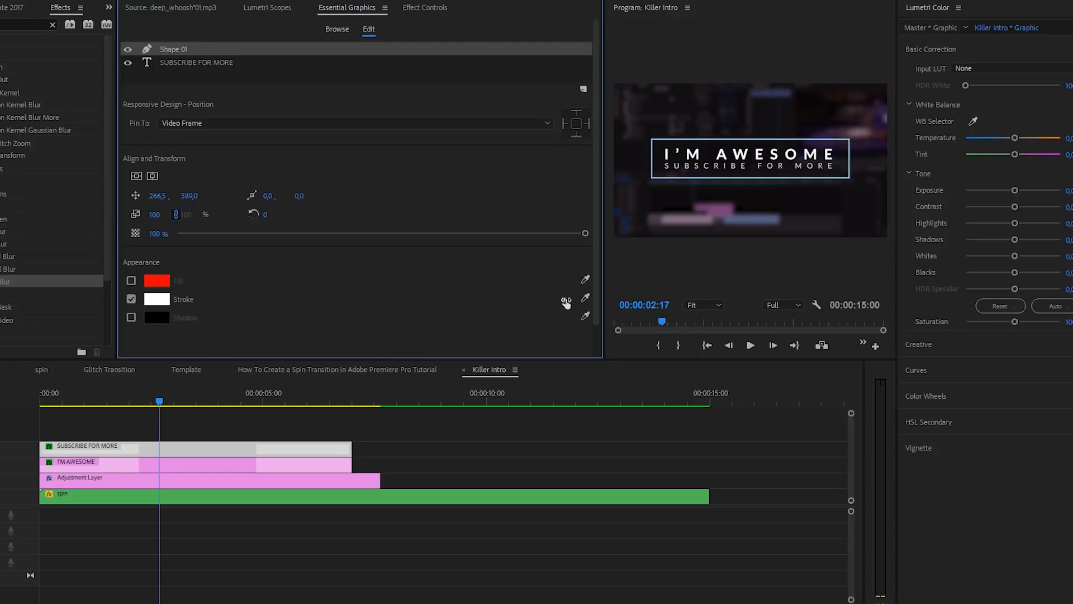
pyautogui.click(481, 427)
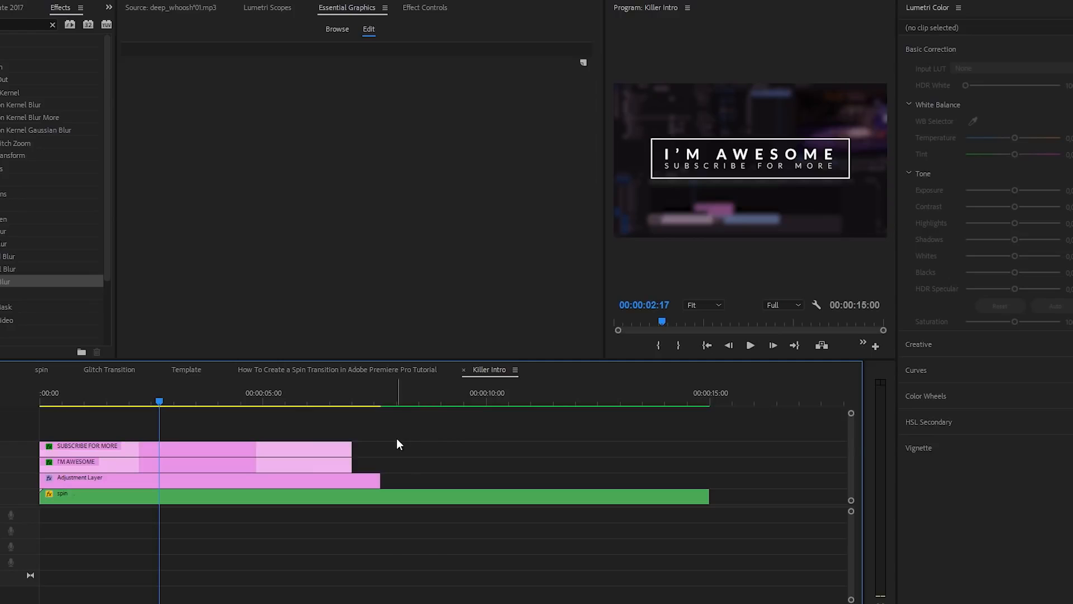
# Step: Keyframe the rectangle's opacity in the SUBSCRIBE FOR MORE clip from 0% at the start to 100% at the end of the slide-in
pyautogui.click(281, 445)
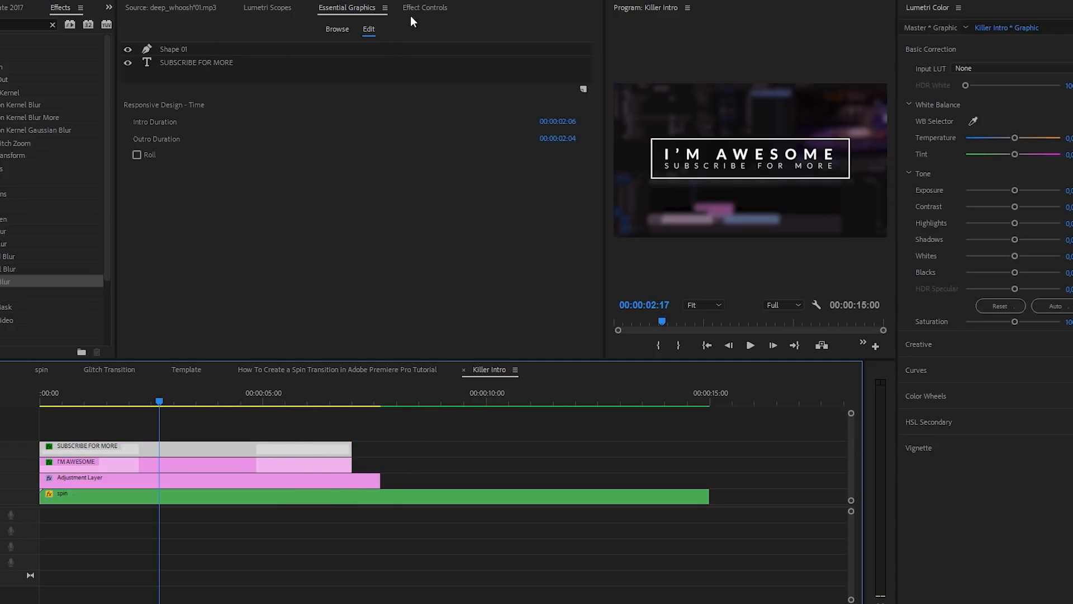
pyautogui.click(424, 9)
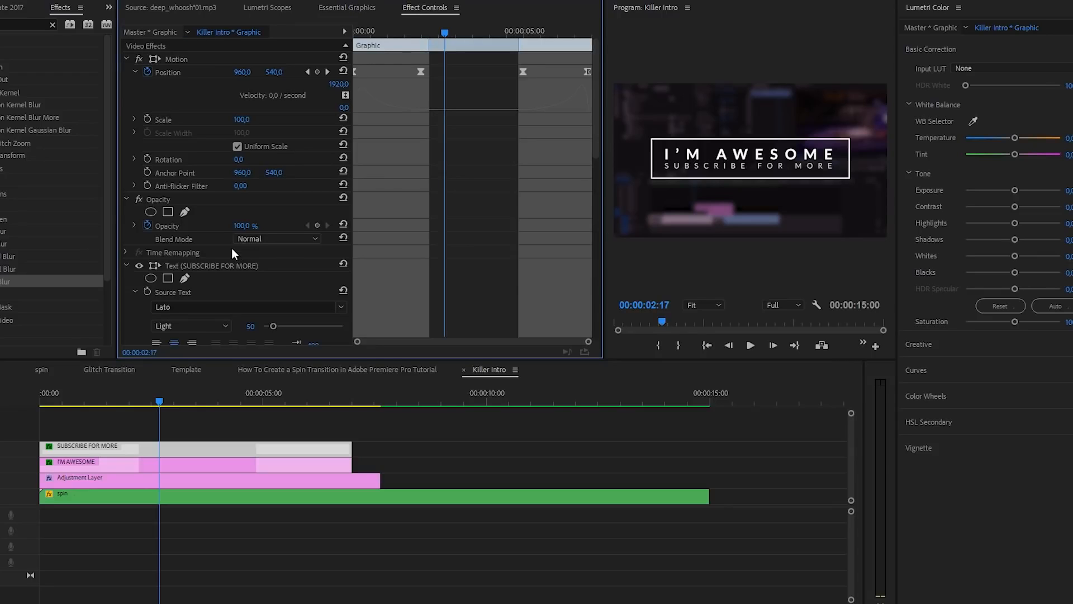
pyautogui.scroll(-5, 134, 306)
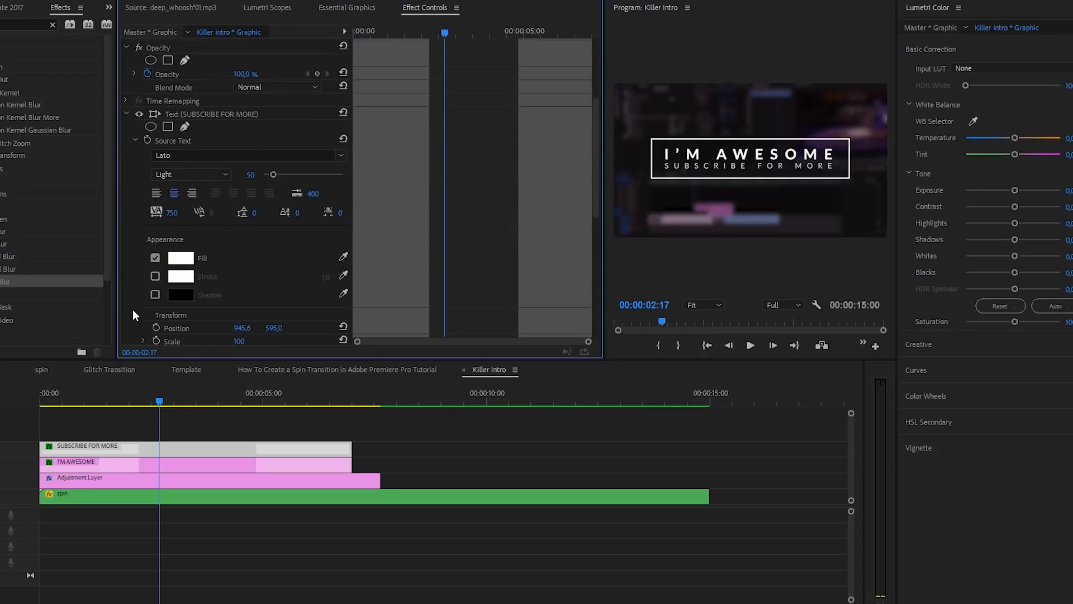
pyautogui.scroll(-6, 136, 230)
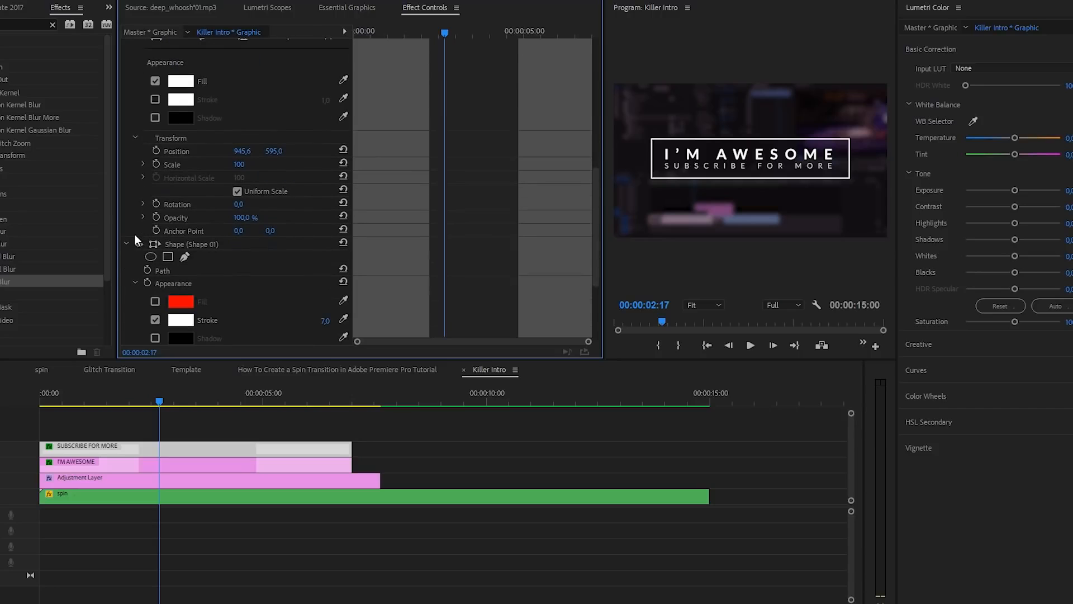
pyautogui.scroll(-5, 125, 280)
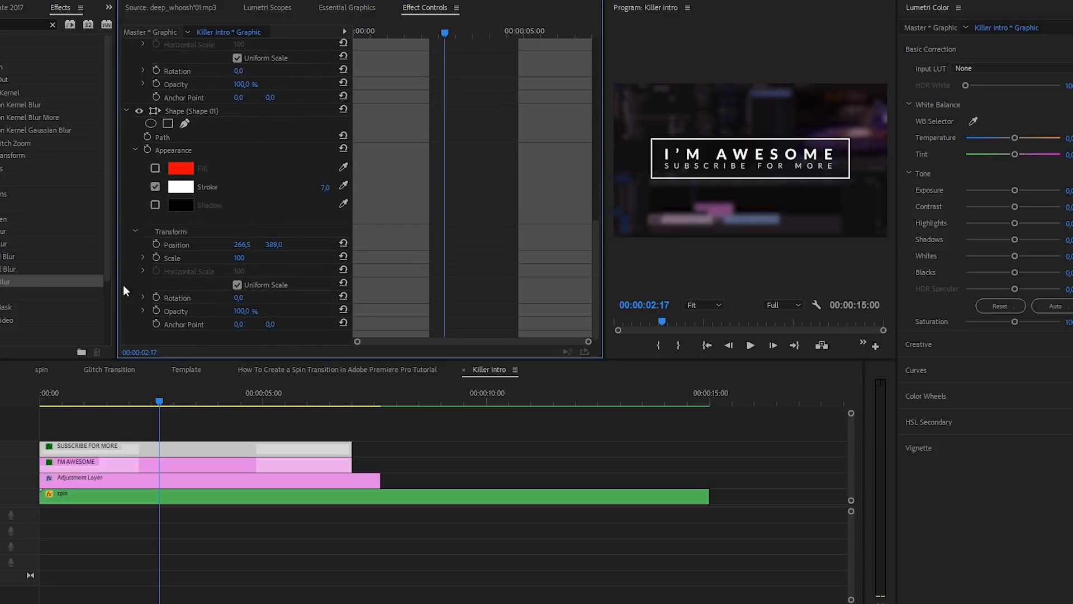
pyautogui.click(157, 311)
pyautogui.moveTo(441, 311); pyautogui.dragTo(422, 310)
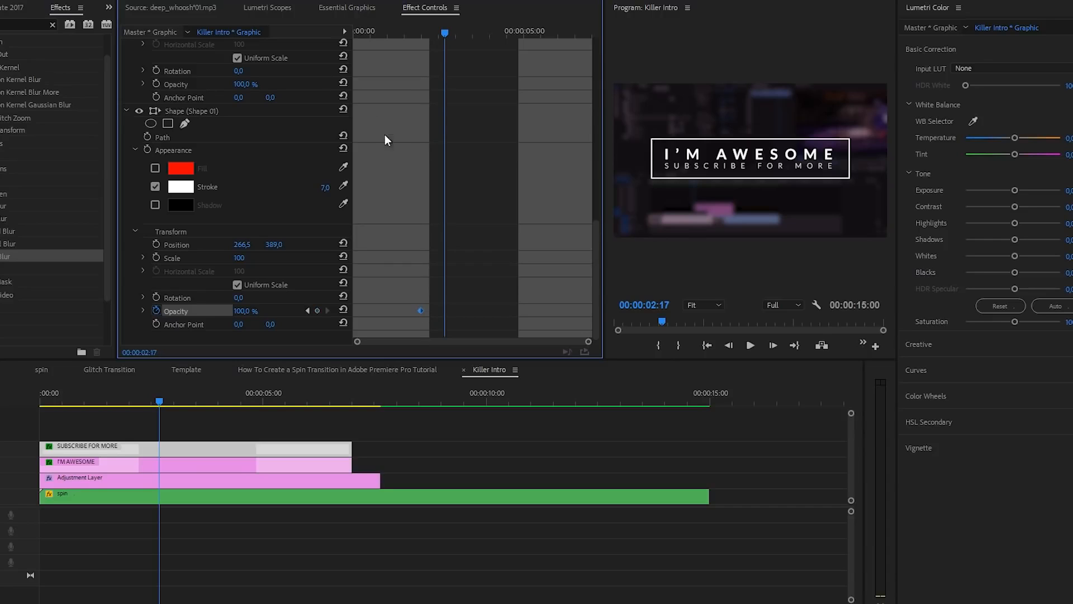
pyautogui.press('Home')
pyautogui.click(241, 310)
pyautogui.write('0')
pyautogui.press('Return')
# Step: Add the rectangle's fade-out from 100% opacity where the slide-out begins to 0% at the clip's end, and play the sequence
pyautogui.moveTo(367, 32); pyautogui.dragTo(476, 64)
pyautogui.click(317, 311)
pyautogui.click(250, 311)
pyautogui.write('0')
pyautogui.press('Return')
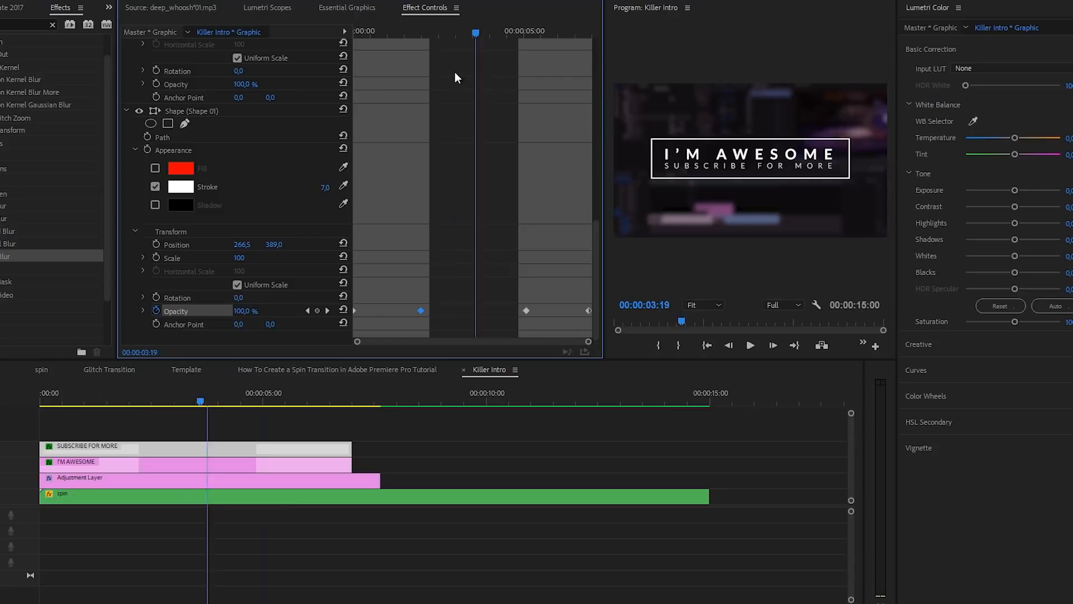
pyautogui.press('Home')
pyautogui.press('space')
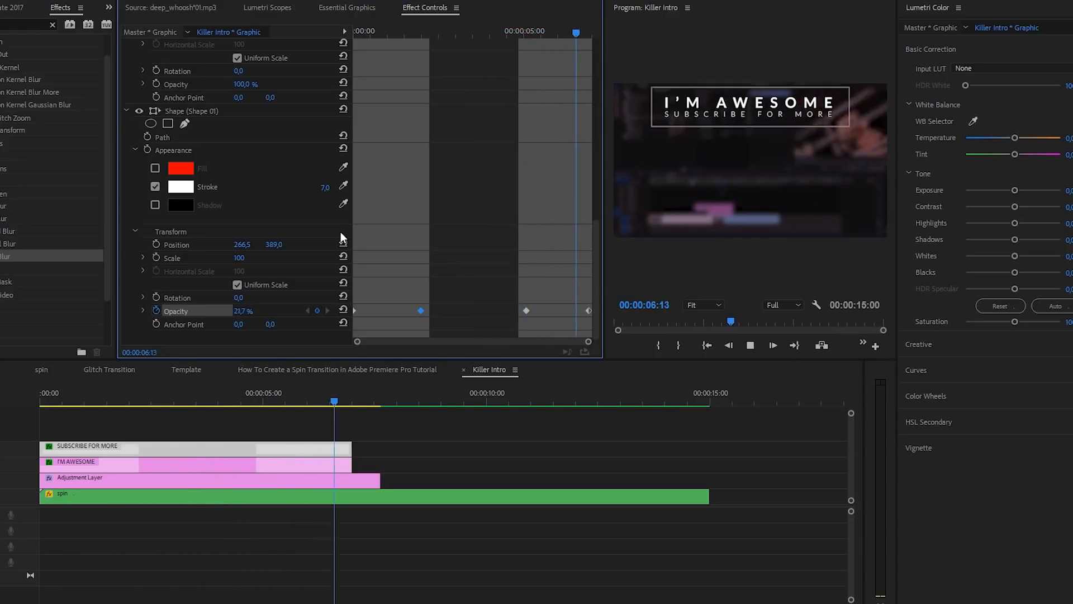
# Step: Shift the SUBSCRIBE FOR MORE clip to start three frames after the I'M AWESOME clip, and play from the start
pyautogui.moveTo(245, 404); pyautogui.dragTo(21, 411)
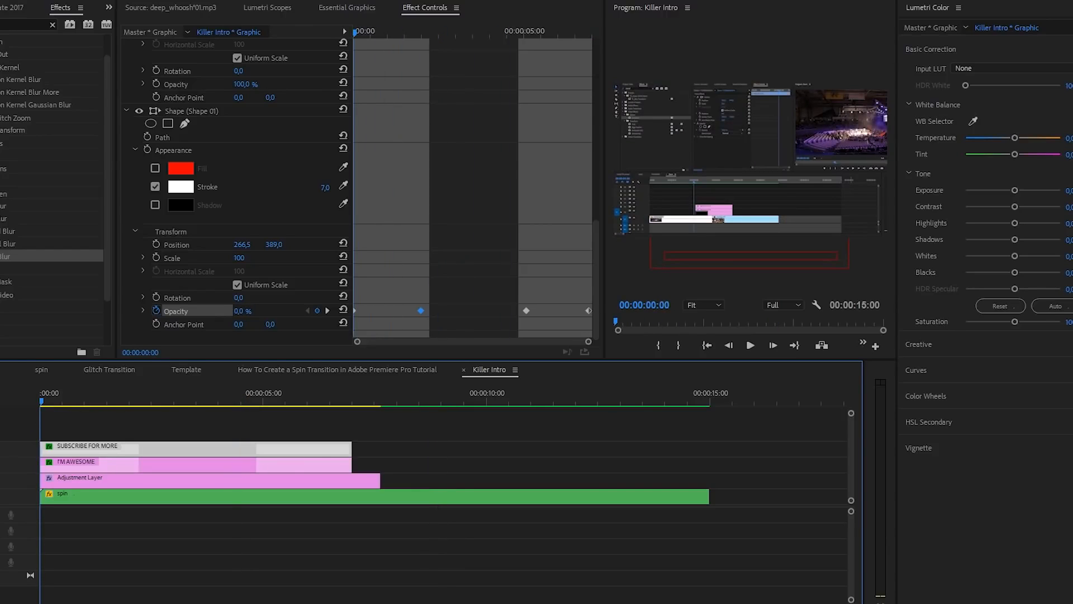
pyautogui.press('=')
pyautogui.press('=')
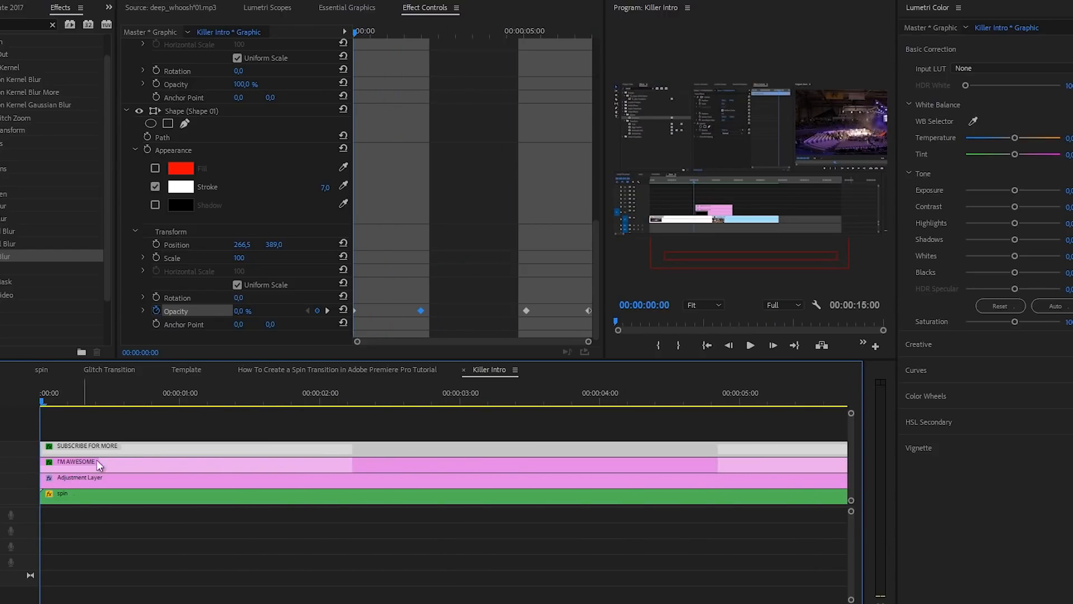
pyautogui.press('Right')
pyautogui.press('Right')
pyautogui.press('Right')
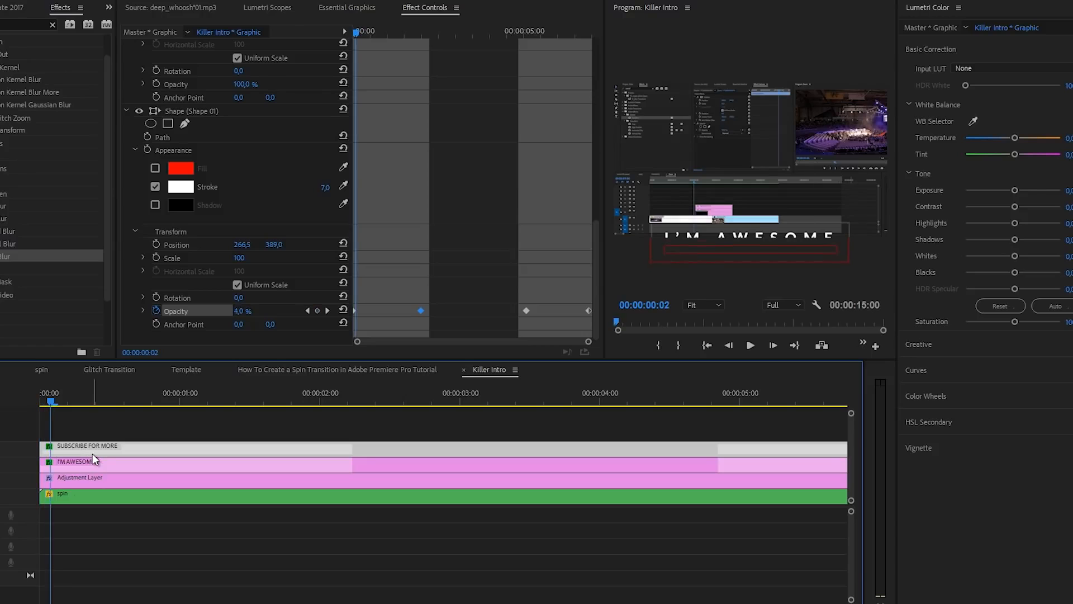
pyautogui.moveTo(92, 450)
pyautogui.mouseDown()
pyautogui.moveTo(119, 451)
pyautogui.moveTo(109, 450)
pyautogui.mouseUp()
pyautogui.press('Left')
pyautogui.press('Left')
pyautogui.press('Left')
pyautogui.press('Right')
pyautogui.press('Right')
pyautogui.press('Right')
pyautogui.press('Right')
pyautogui.press('Left')
pyautogui.press('Left')
pyautogui.press('Left')
pyautogui.press('Left')
pyautogui.press('Right')
pyautogui.press('Right')
pyautogui.press('Left')
pyautogui.press('Left')
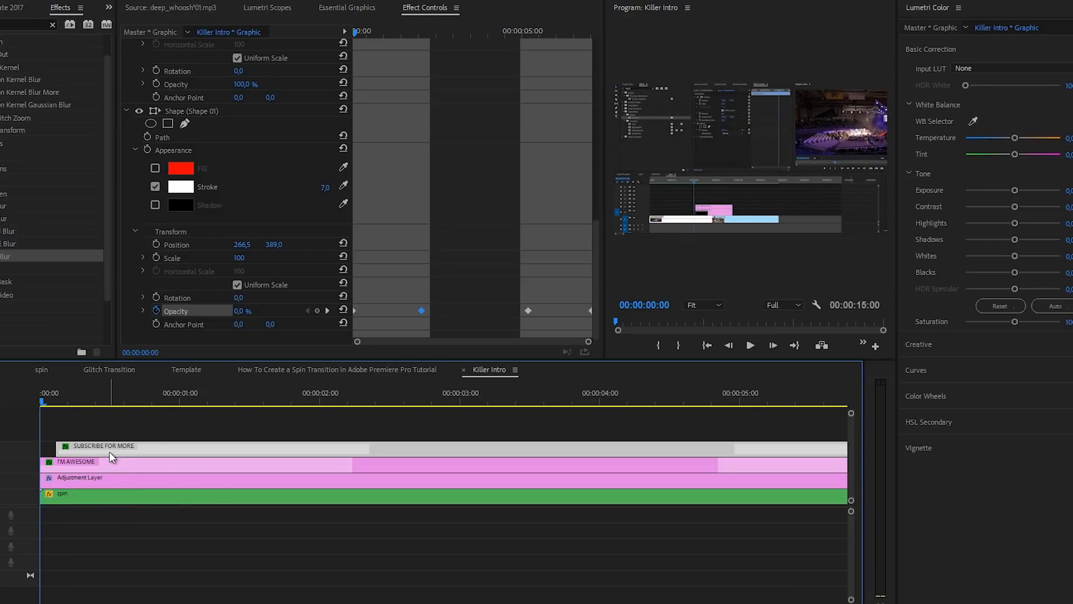
pyautogui.press('Right')
pyautogui.press('Right')
pyautogui.press('Right')
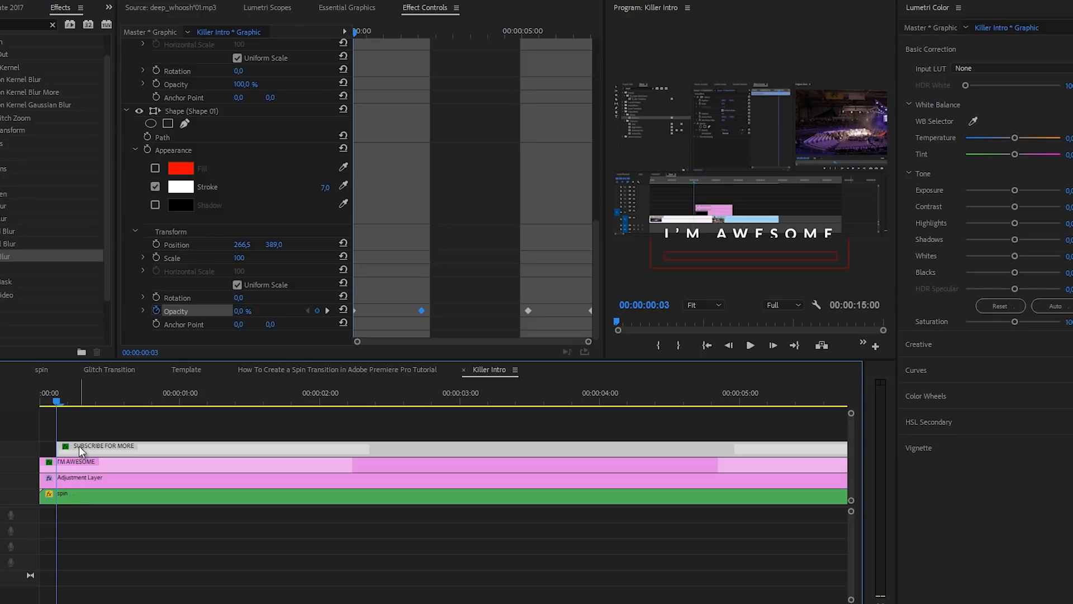
pyautogui.moveTo(48, 404); pyautogui.dragTo(23, 405)
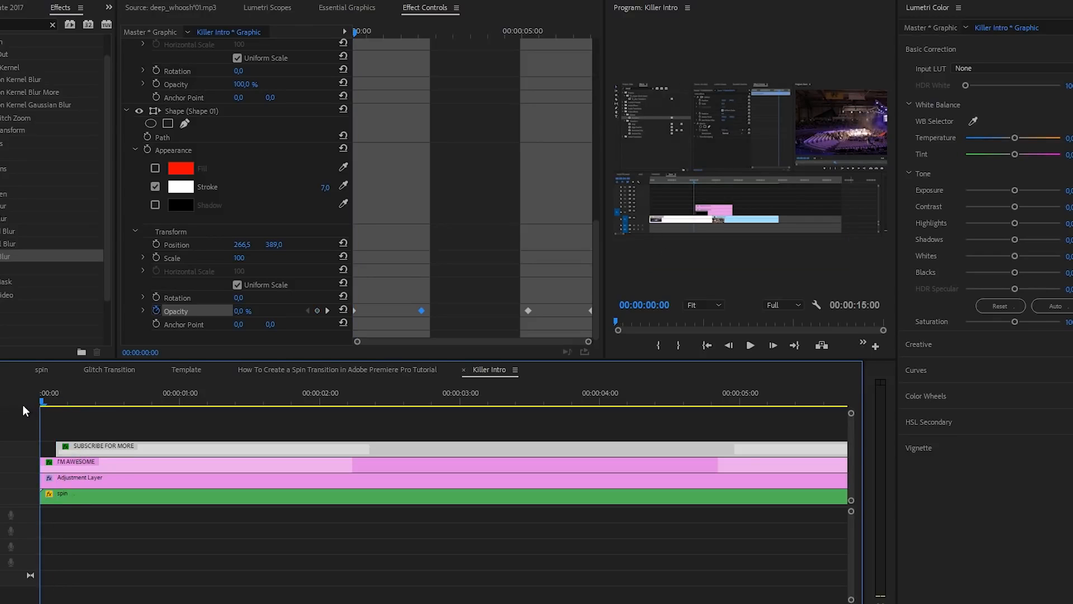
pyautogui.press('space')
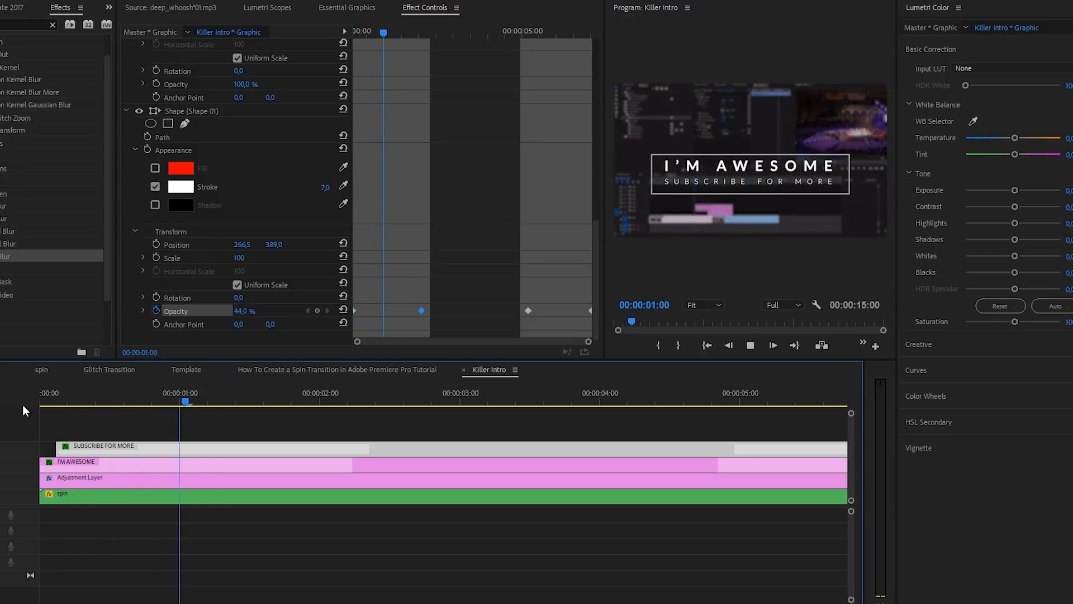
# Step: Shorten the rectangle's fades by moving its first opacity keyframe later and its last one earlier, and preview the result
pyautogui.click(283, 403)
pyautogui.moveTo(280, 398); pyautogui.dragTo(253, 398)
pyautogui.moveTo(356, 310); pyautogui.dragTo(393, 311)
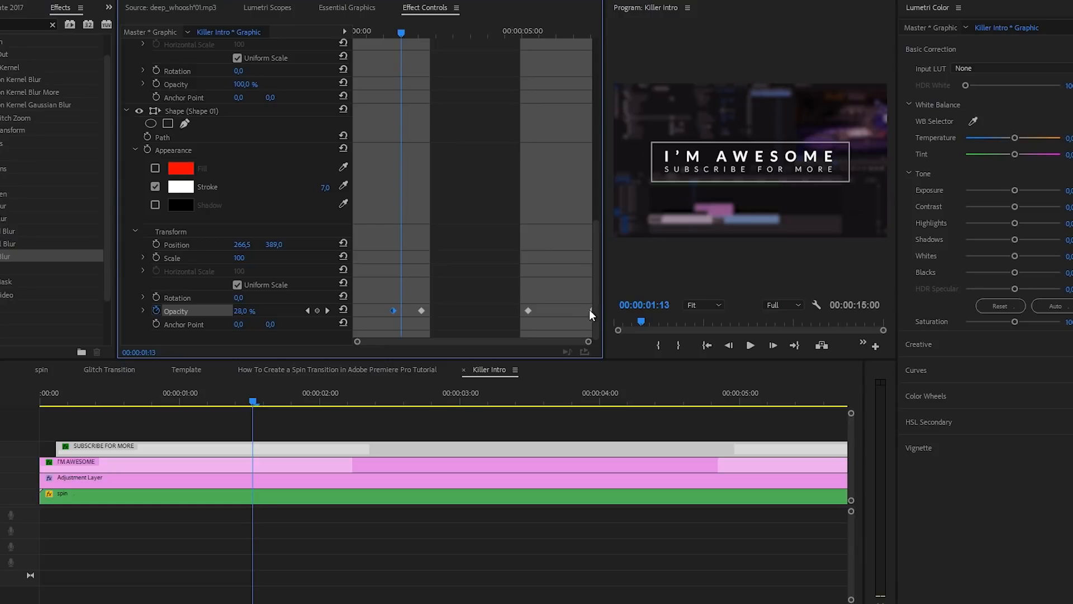
pyautogui.moveTo(530, 310); pyautogui.dragTo(558, 310)
pyautogui.moveTo(249, 396); pyautogui.dragTo(12, 400)
pyautogui.press('space')
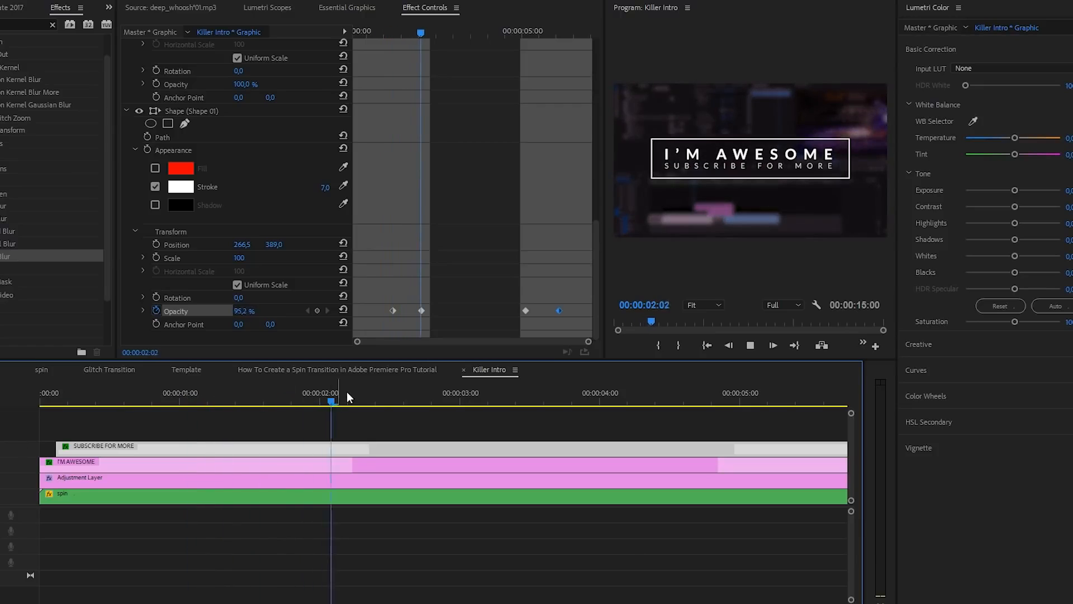
pyautogui.press('space')
# Step: Change all four of the rectangle's opacity keyframes to Bezier interpolation
pyautogui.moveTo(371, 307); pyautogui.dragTo(566, 313)
pyautogui.rightClick(561, 309)
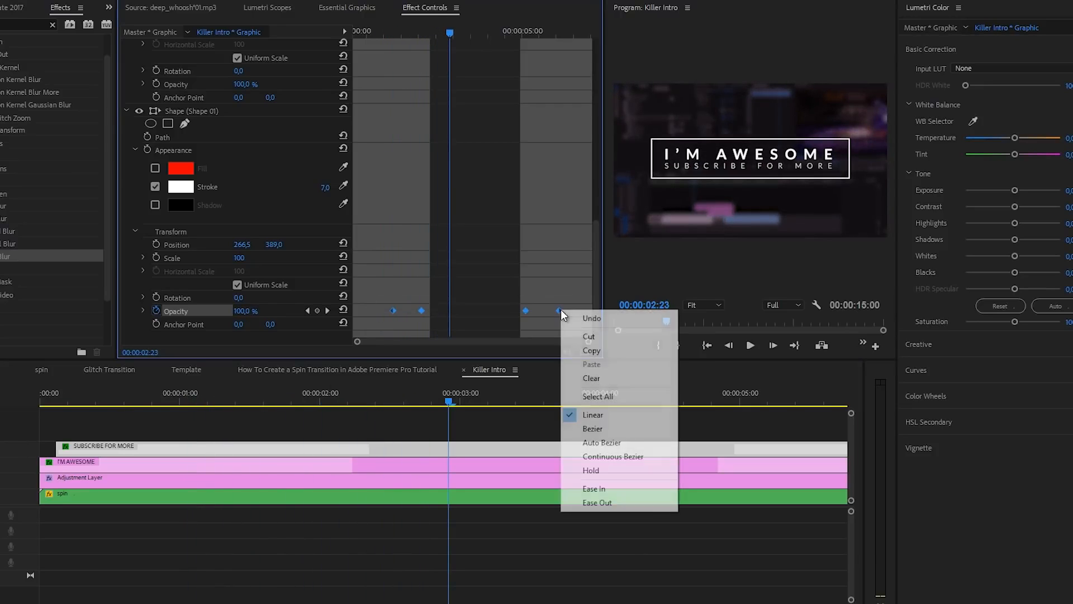
pyautogui.click(592, 428)
# Step: Adjust the Bezier handles of the rectangle's opacity curve to smooth both fades, and play the sequence from the start
pyautogui.click(143, 310)
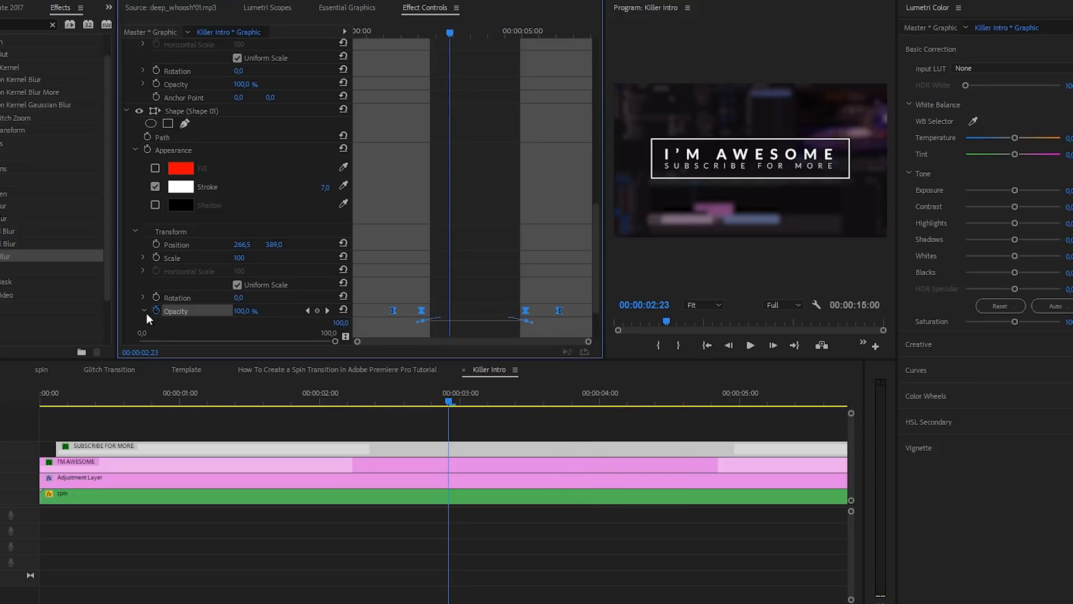
pyautogui.scroll(-2, 401, 317)
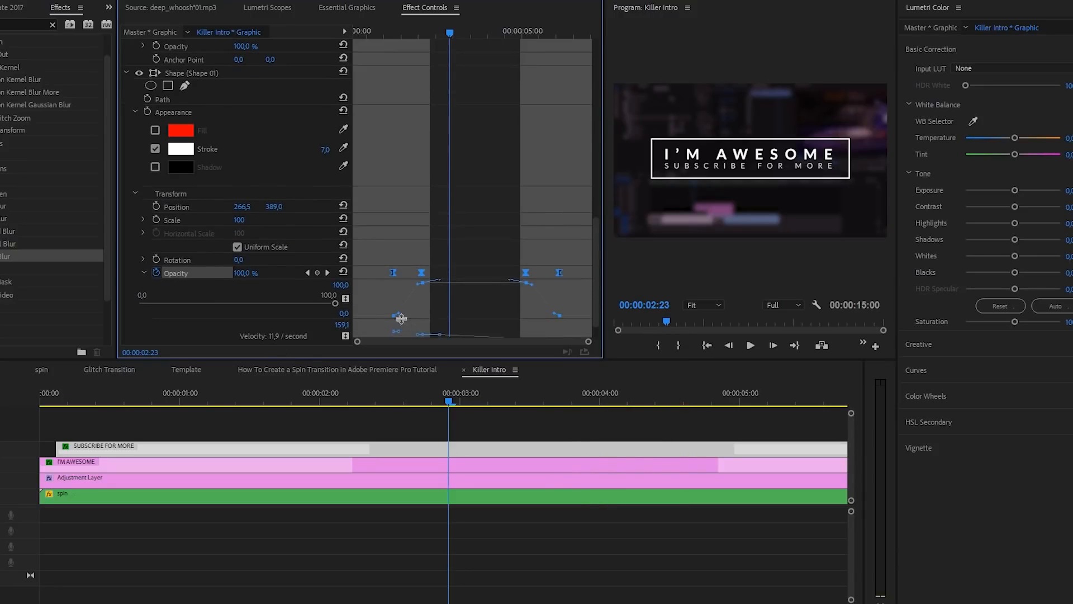
pyautogui.click(428, 309)
pyautogui.moveTo(401, 314); pyautogui.dragTo(403, 316)
pyautogui.click(419, 284)
pyautogui.moveTo(410, 284); pyautogui.dragTo(425, 284)
pyautogui.click(559, 273)
pyautogui.moveTo(554, 313); pyautogui.dragTo(548, 316)
pyautogui.click(424, 420)
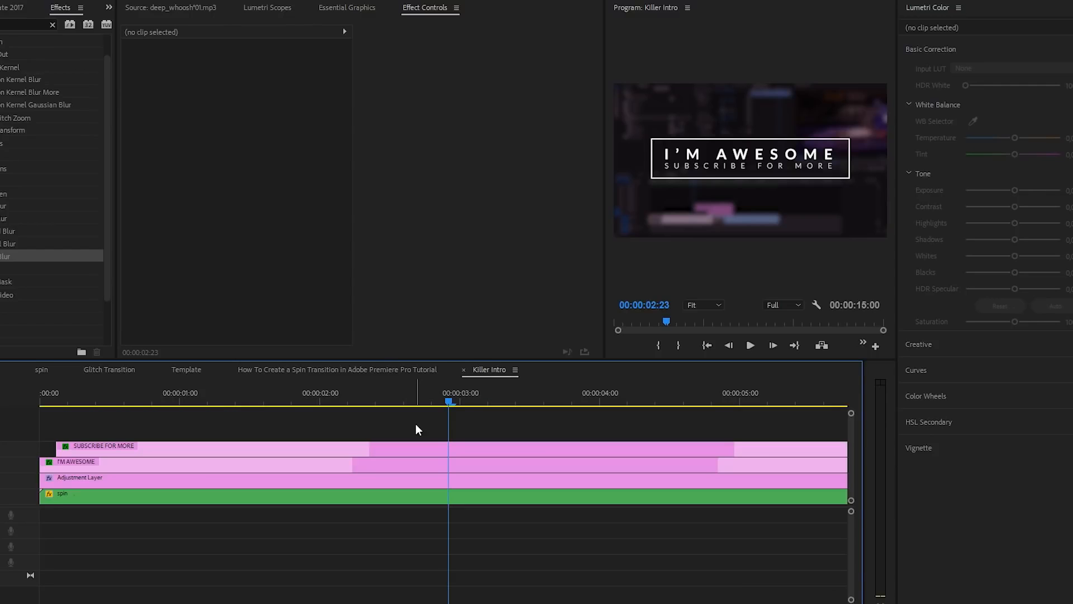
pyautogui.press('Home')
pyautogui.press('space')
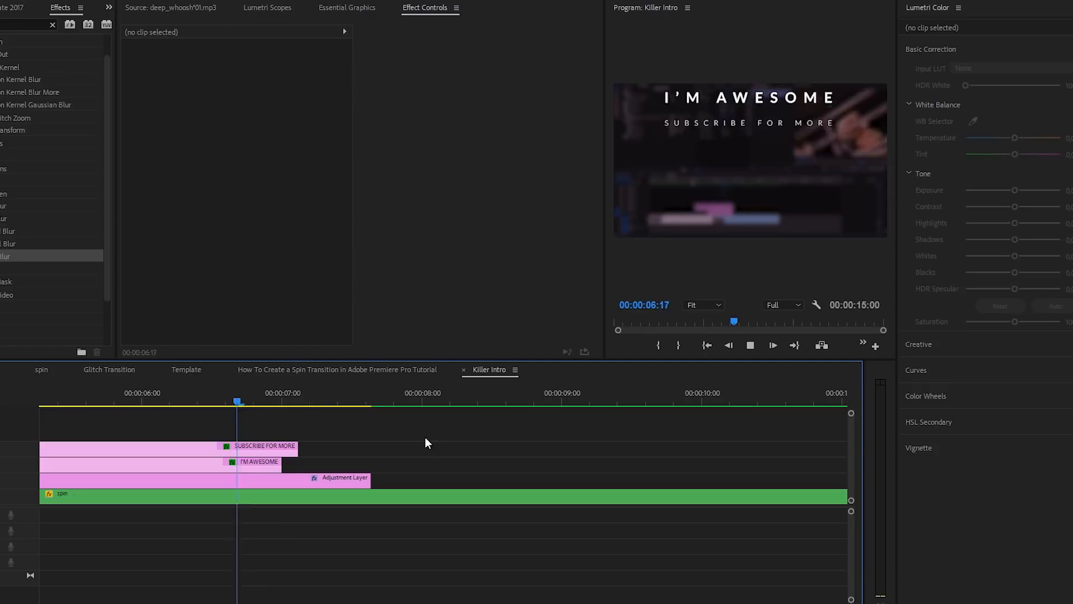
# Step: Move the rectangle's two fade-out opacity keyframes later in the SUBSCRIBE FOR MORE clip, and play the ending
pyautogui.click(146, 402)
pyautogui.click(170, 446)
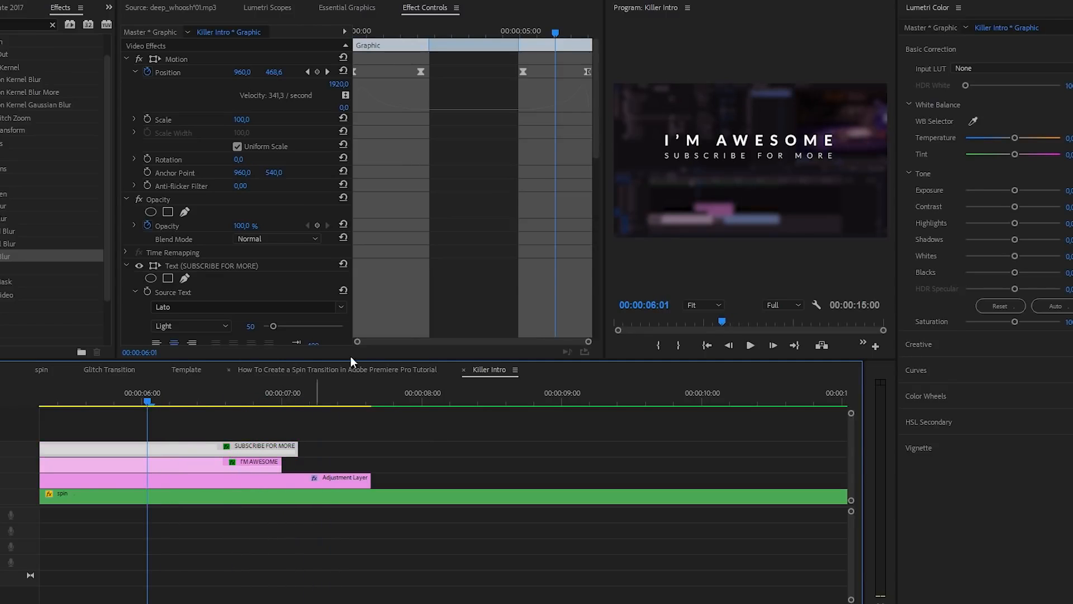
pyautogui.scroll(-5, 566, 152)
pyautogui.scroll(-10, 588, 283)
pyautogui.moveTo(521, 312); pyautogui.dragTo(545, 310)
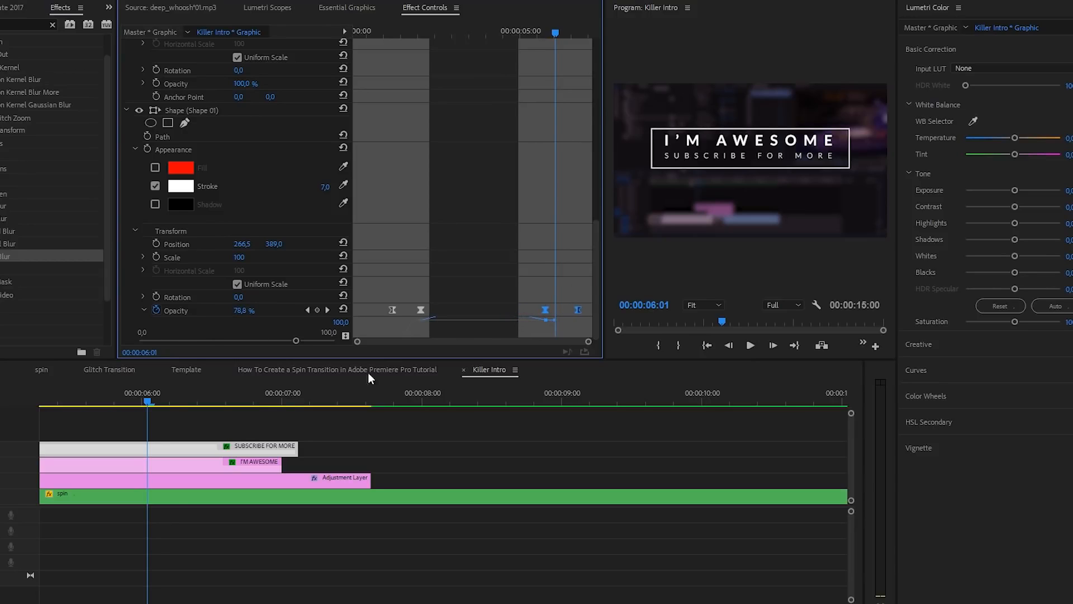
pyautogui.click(73, 397)
pyautogui.press('space')
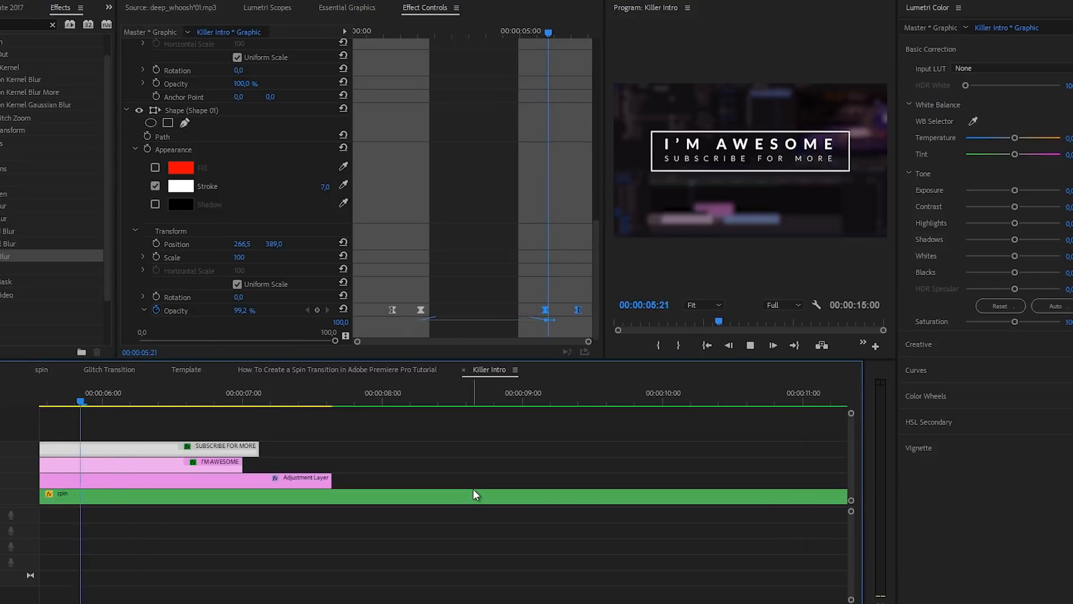